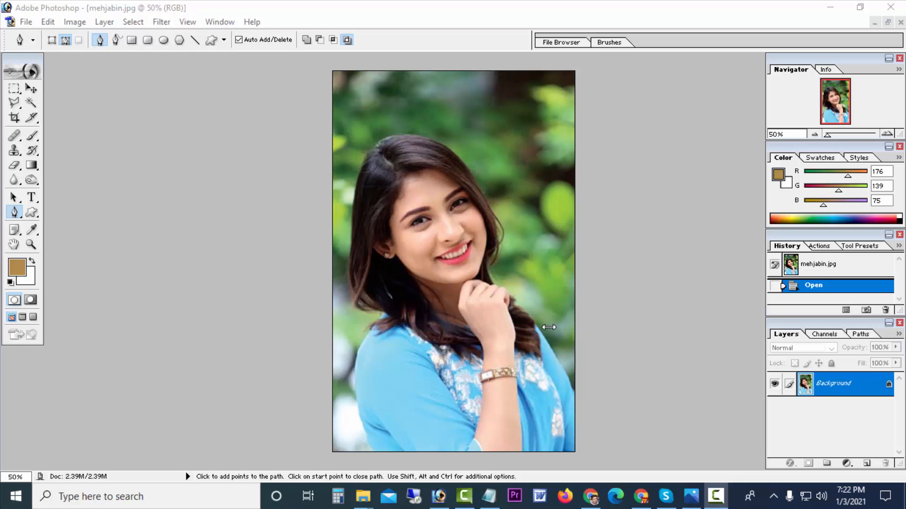
Start a Pen tool path at the photo's lower edge and trace up the lower part of the left-hand sleeve.
key(ctrl+BackSpace)
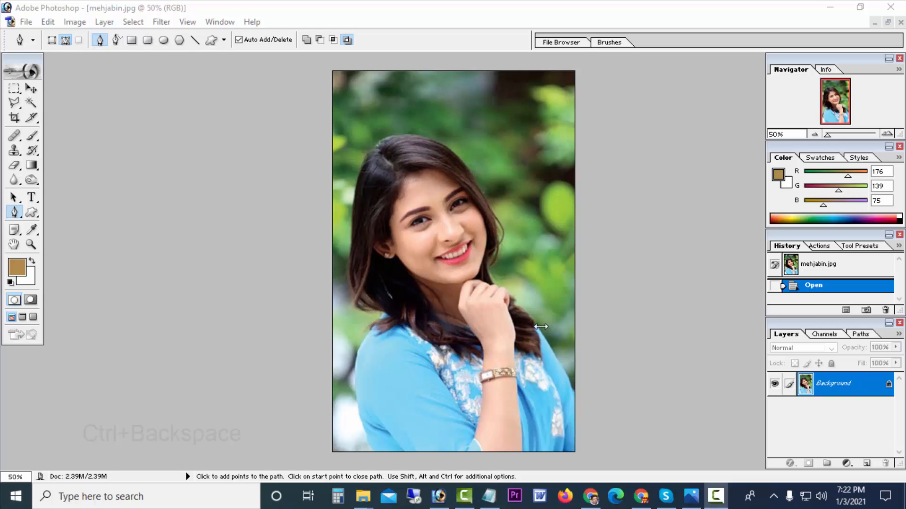
click(439, 299)
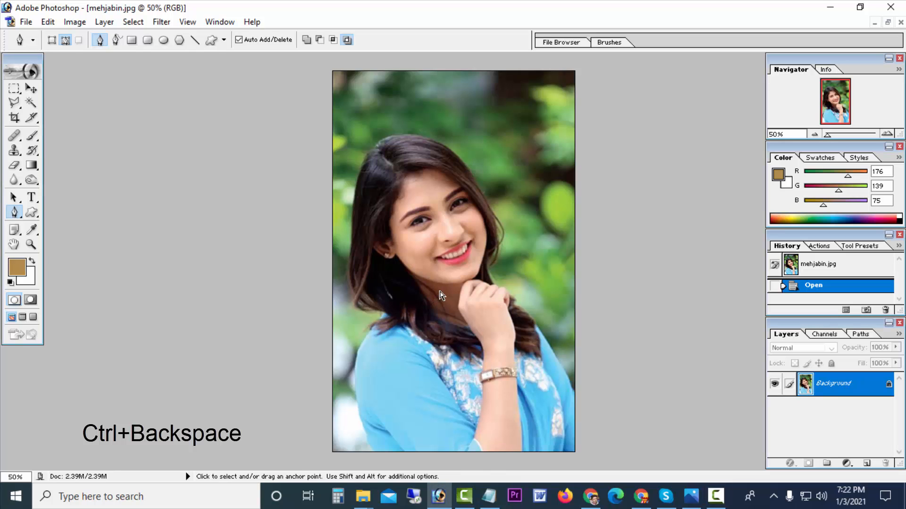
ctrl+click(439, 291)
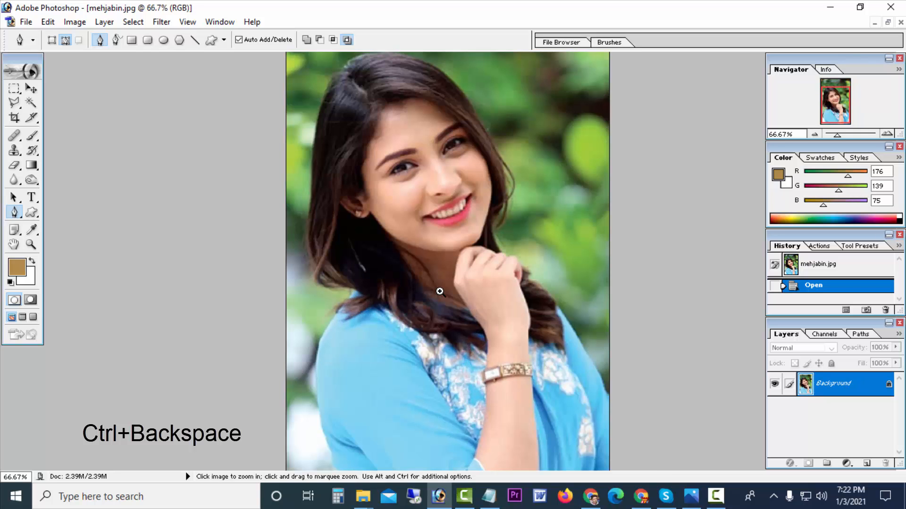
ctrl+click(439, 291)
drag(437, 293, 404, 303)
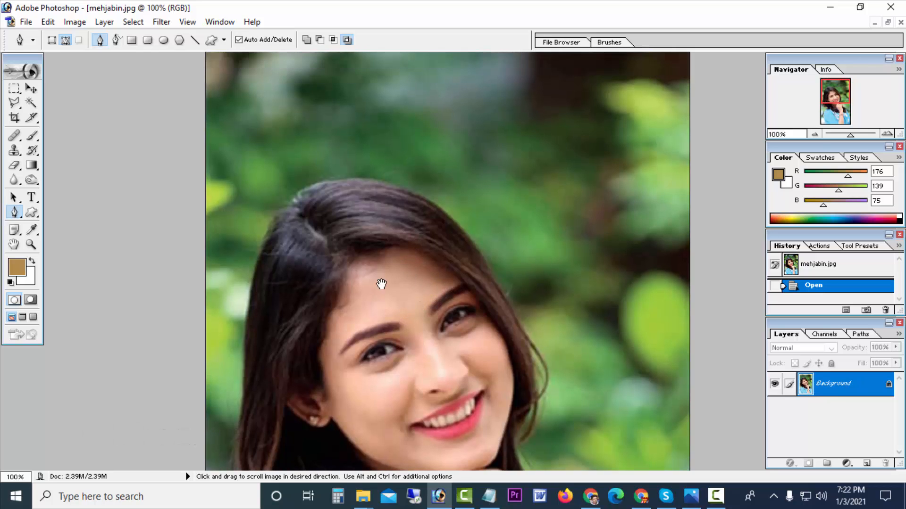
drag(308, 247, 299, 217)
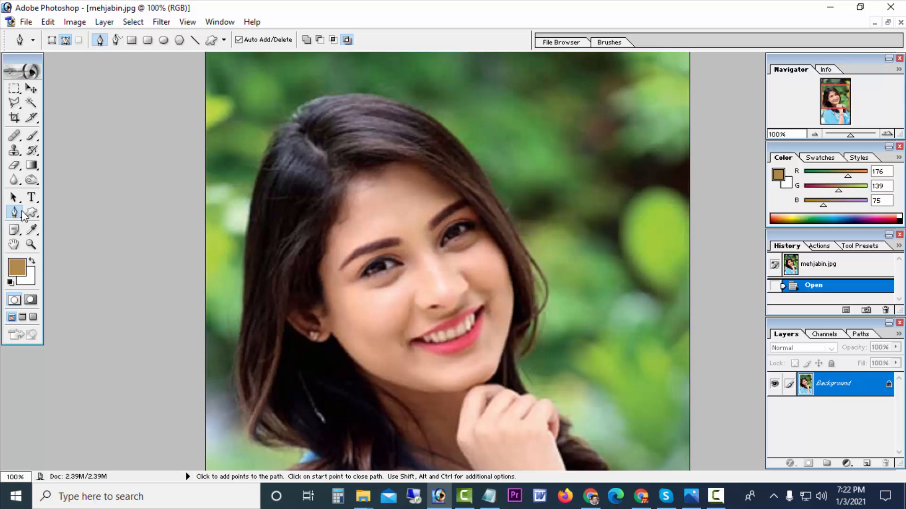
click(14, 197)
key(e)
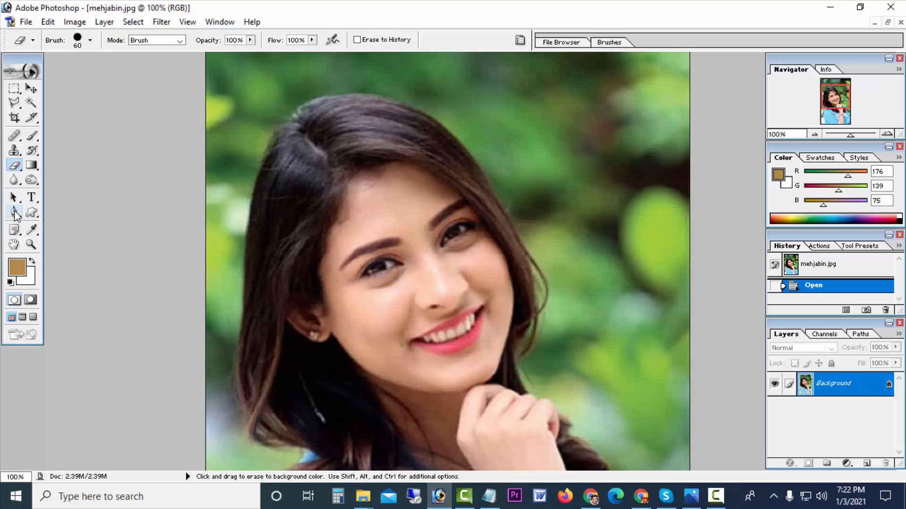
click(15, 212)
scroll(273, 312, down, 5)
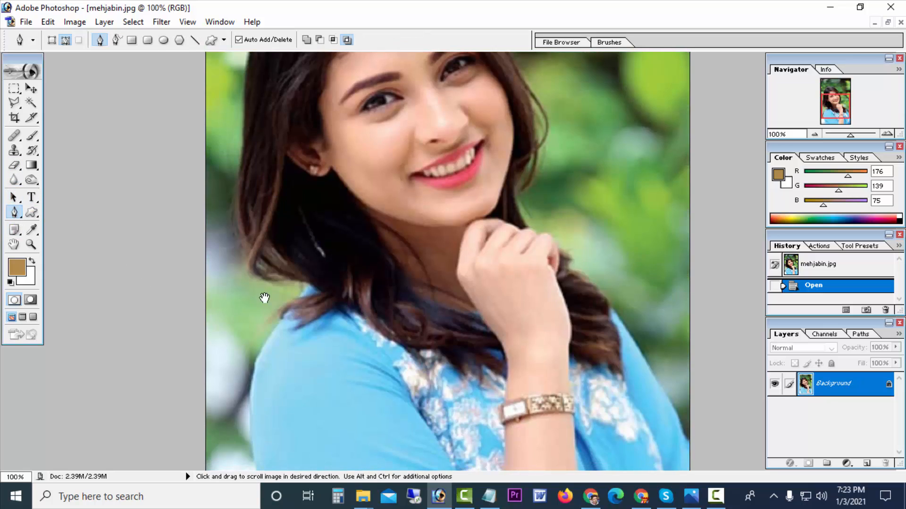
click(284, 468)
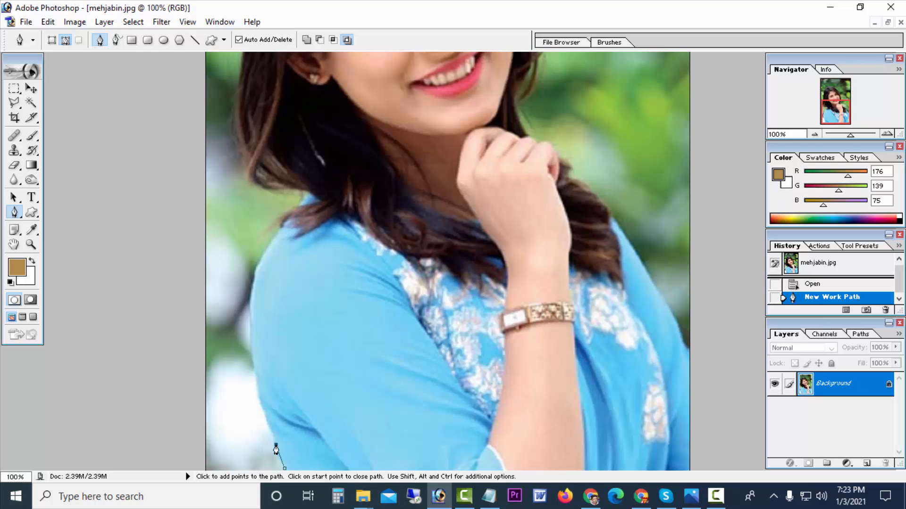
click(276, 446)
click(268, 420)
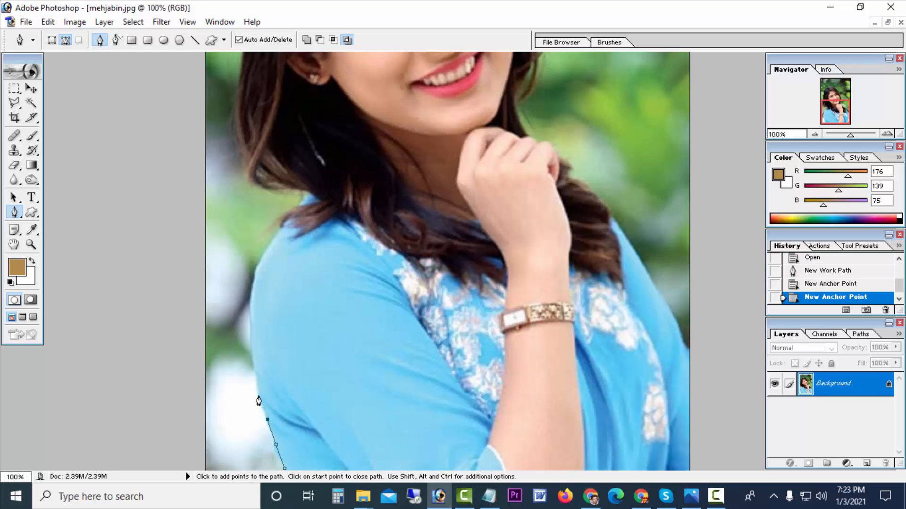
click(259, 395)
click(256, 374)
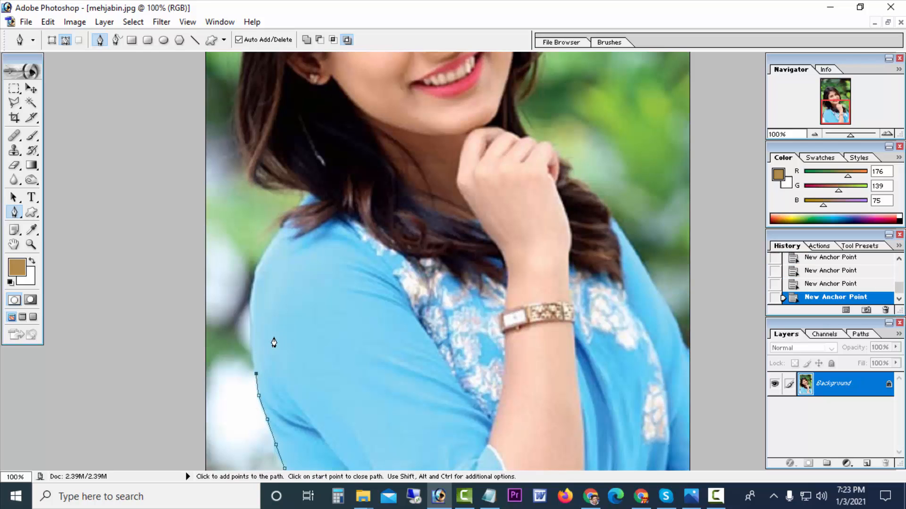
Undo the last anchor point and continue the path up the outer edge of the left-hand sleeve.
ctrl+click(255, 319)
ctrl+click(283, 314)
key(ctrl+z)
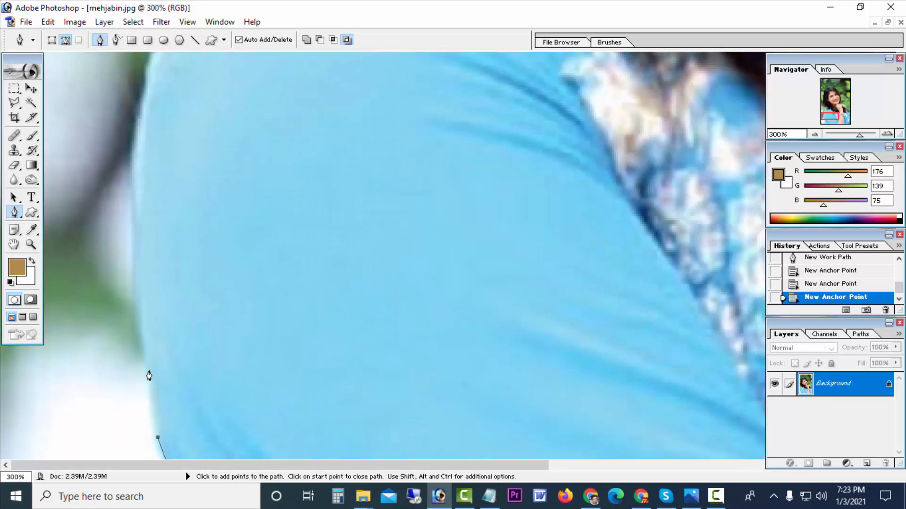
click(148, 368)
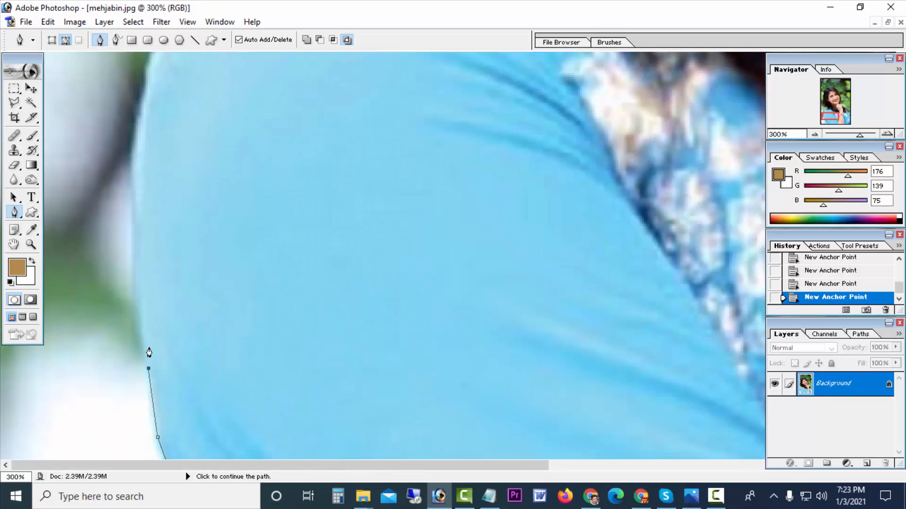
click(137, 289)
drag(147, 249, 147, 324)
click(133, 285)
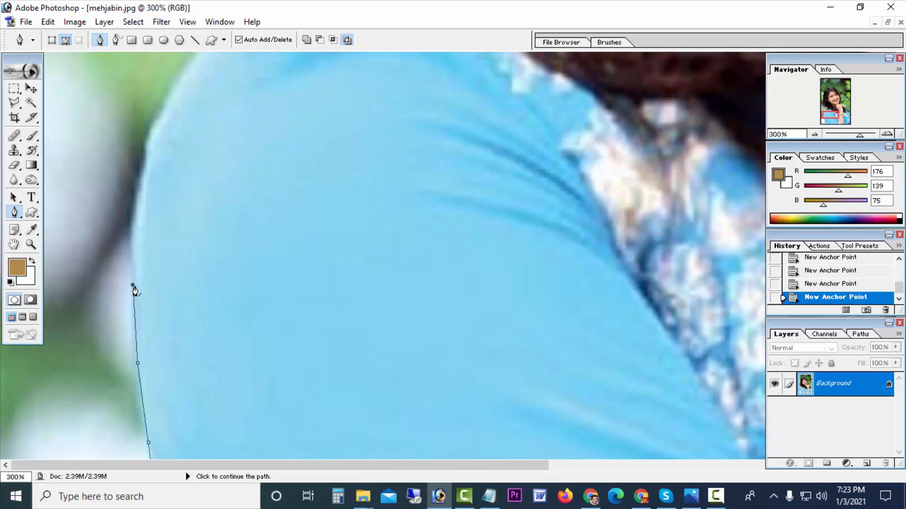
drag(152, 259, 142, 324)
click(132, 291)
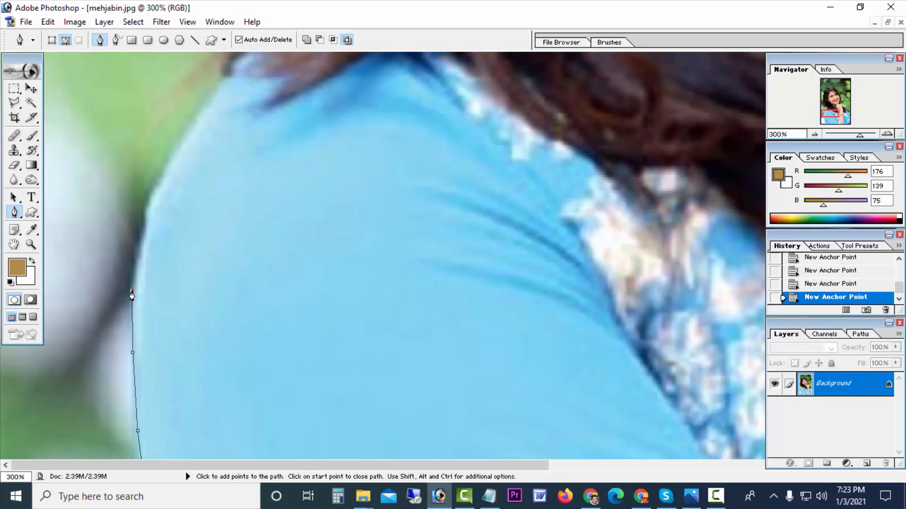
Extend the path around the curve of the left-hand shoulder up to the hair tips.
drag(135, 251, 136, 305)
click(142, 293)
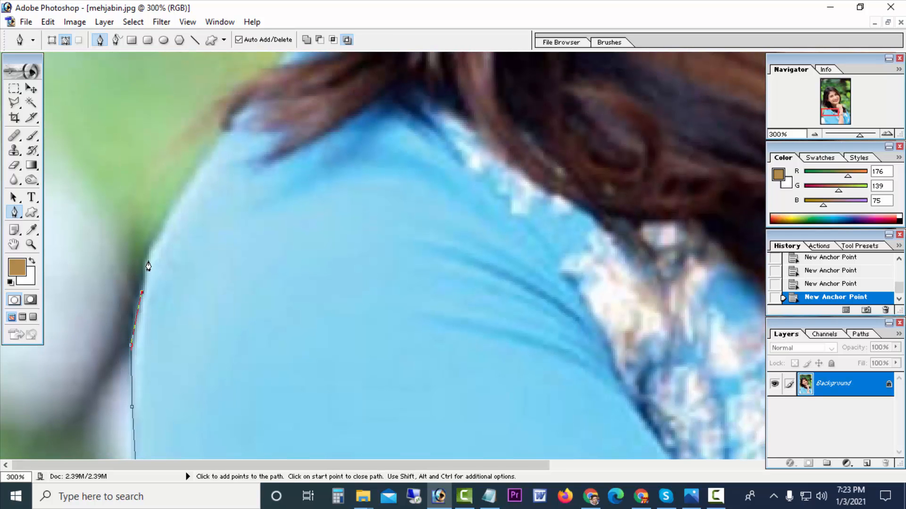
drag(148, 257, 146, 348)
click(155, 341)
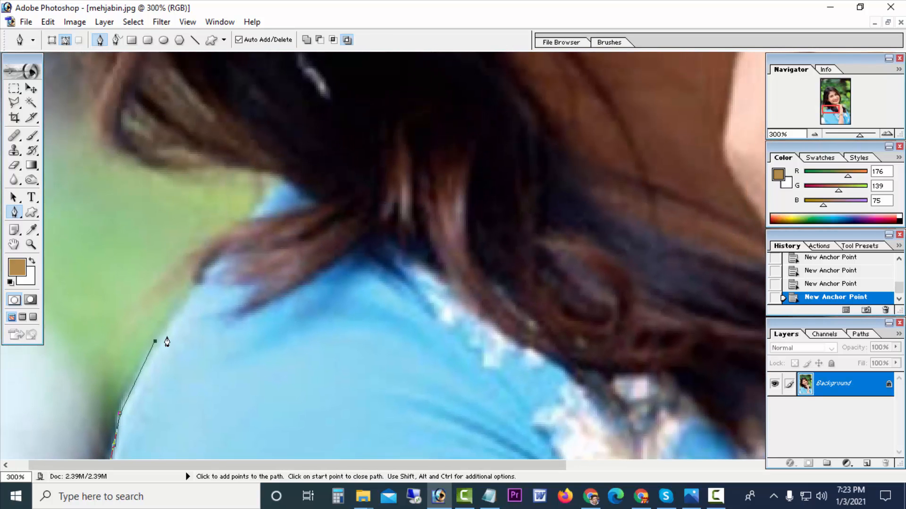
drag(171, 315, 162, 374)
click(183, 343)
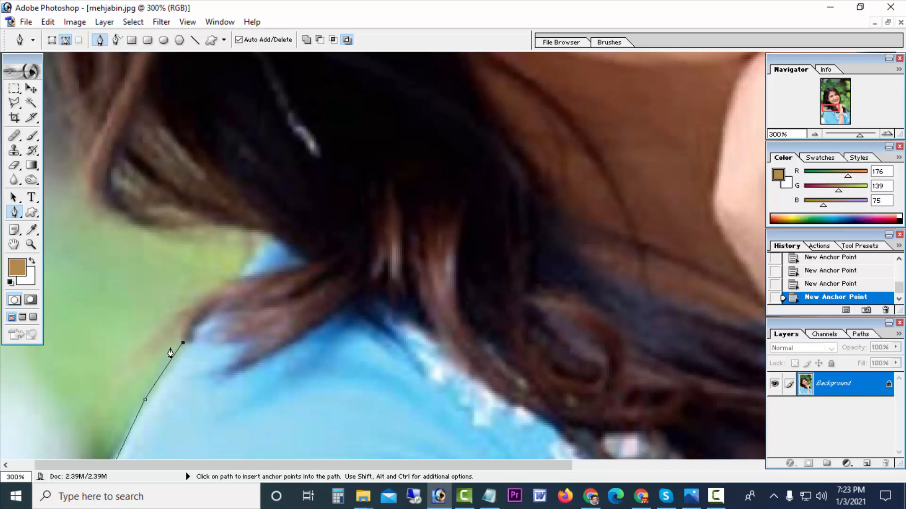
Trace the path around the hair tips on the shoulder and into the gap below the main curl.
drag(213, 288, 301, 281)
alt+click(214, 288)
click(239, 277)
click(249, 263)
click(258, 245)
click(276, 277)
click(237, 277)
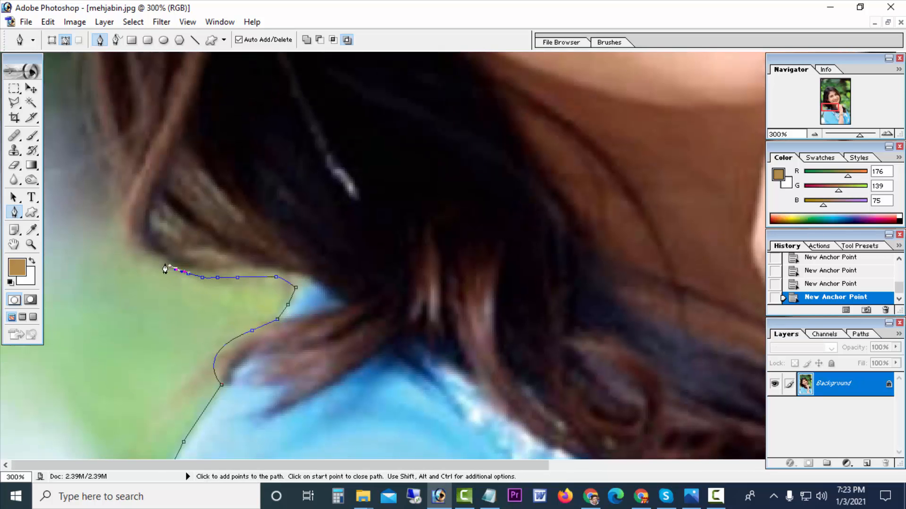
Continue the path around the lower hair curl and up the outer left side of the hair.
click(147, 254)
click(133, 243)
click(122, 223)
alt+click(123, 222)
drag(143, 281, 141, 332)
click(75, 331)
click(62, 293)
click(62, 253)
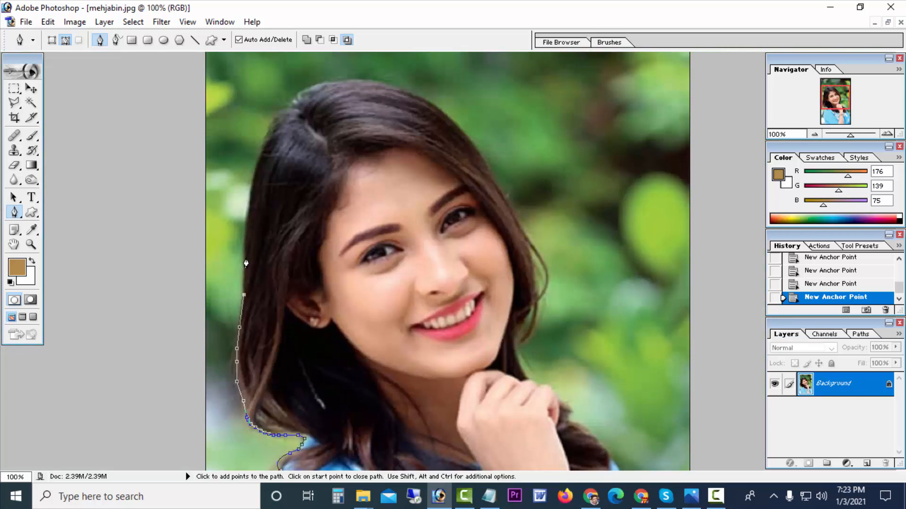
Trace curved segments over the crown of the head and down the upper right edge of the hair.
click(246, 237)
drag(292, 104, 337, 75)
alt+click(292, 103)
drag(434, 102, 540, 155)
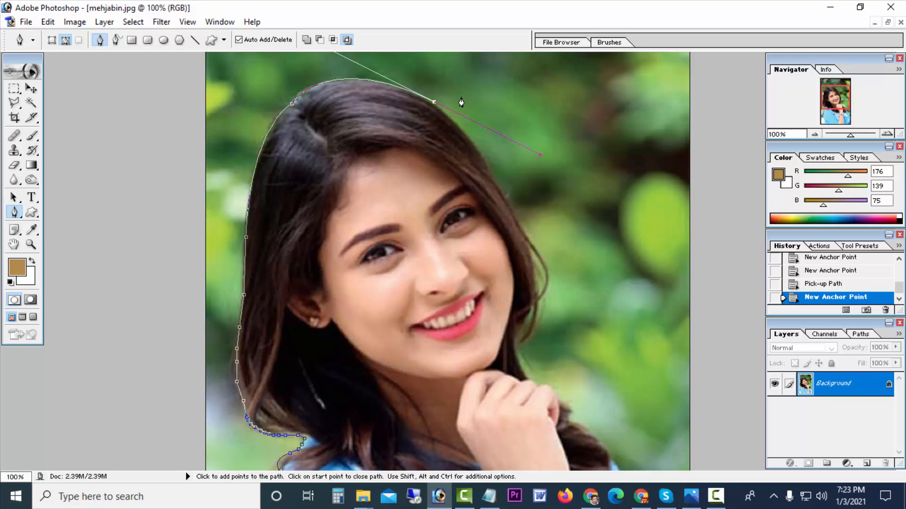
alt+click(434, 102)
click(458, 123)
click(472, 143)
click(486, 162)
click(494, 181)
Extend the path down the right side of the hair and around the outward-curving strand beside the cheek.
ctrl+click(495, 183)
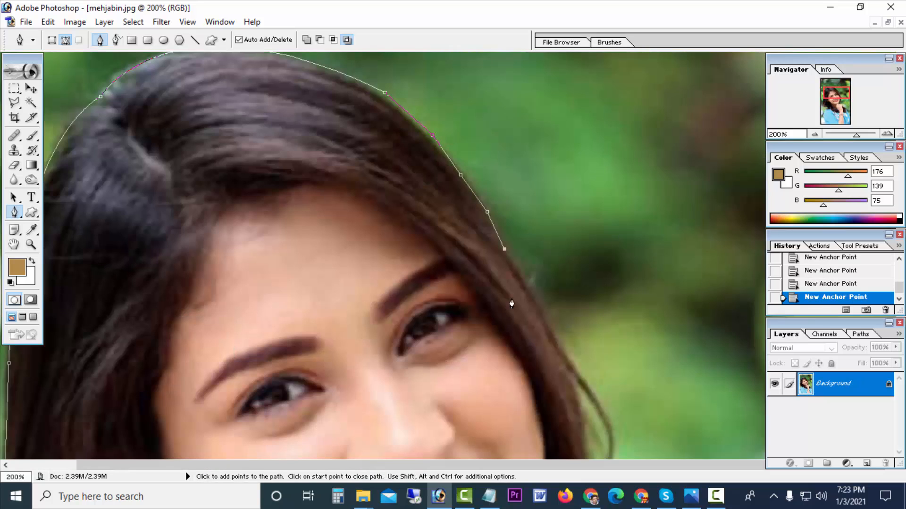
click(531, 289)
click(550, 328)
drag(499, 250, 508, 66)
drag(618, 282, 621, 262)
alt+click(618, 282)
Trace the inward curve of the right-hand hair strands down toward the raised hand.
click(606, 304)
drag(588, 350, 554, 379)
alt+click(588, 350)
click(581, 359)
click(577, 368)
click(583, 390)
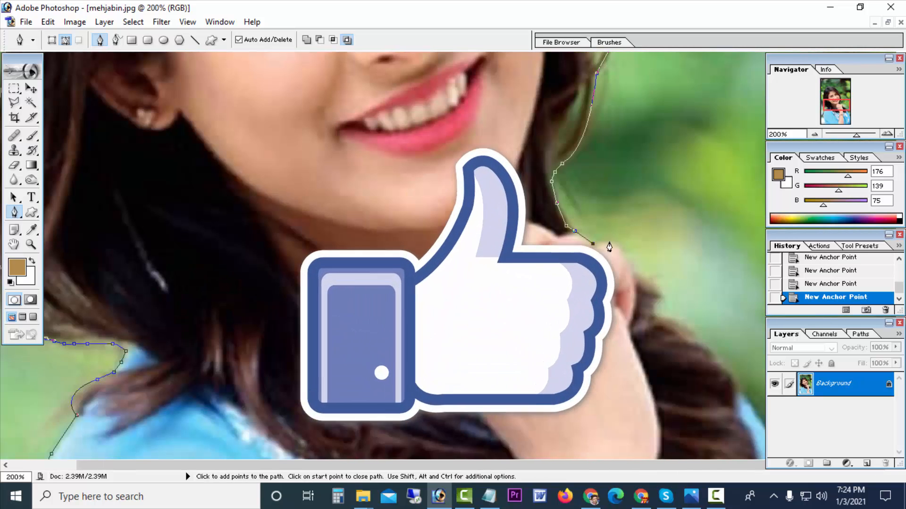
Trace down the right-hand sleeve and along the photo's lower edge, closing the path at its starting point.
key(ctrl+minus)
key(ctrl+minus)
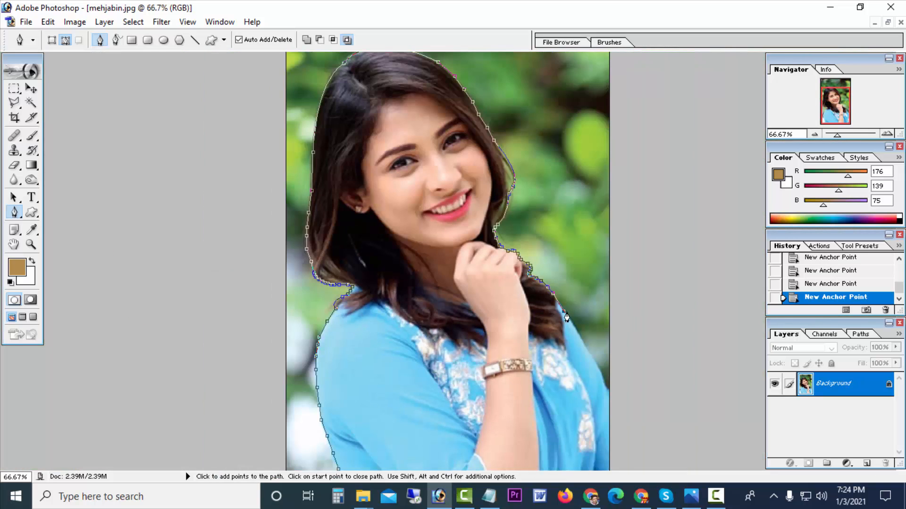
click(593, 362)
click(613, 395)
key(ctrl+minus)
click(576, 458)
click(368, 452)
Outline the upper background gap inside the loose hair strand beside the cheek as a closed subpath.
key(ctrl+plus)
key(ctrl+plus)
key(ctrl+plus)
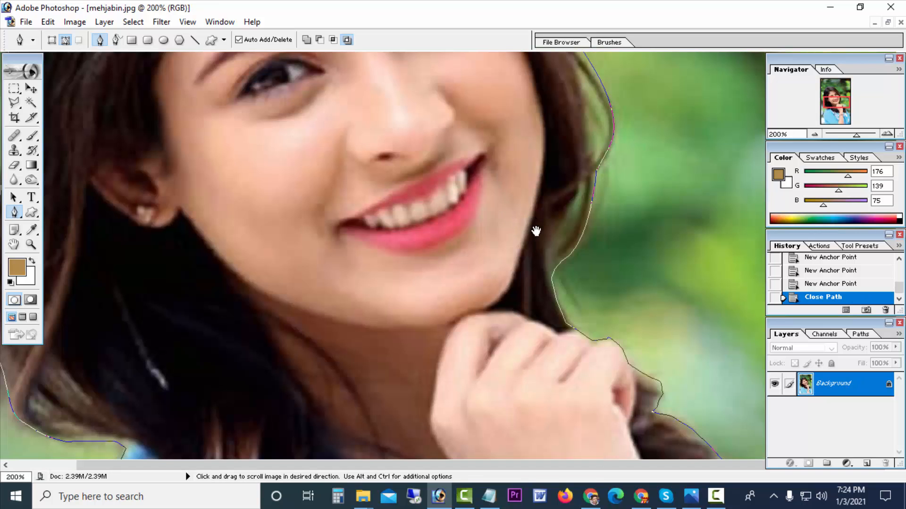
drag(530, 236, 550, 234)
key(ctrl+plus)
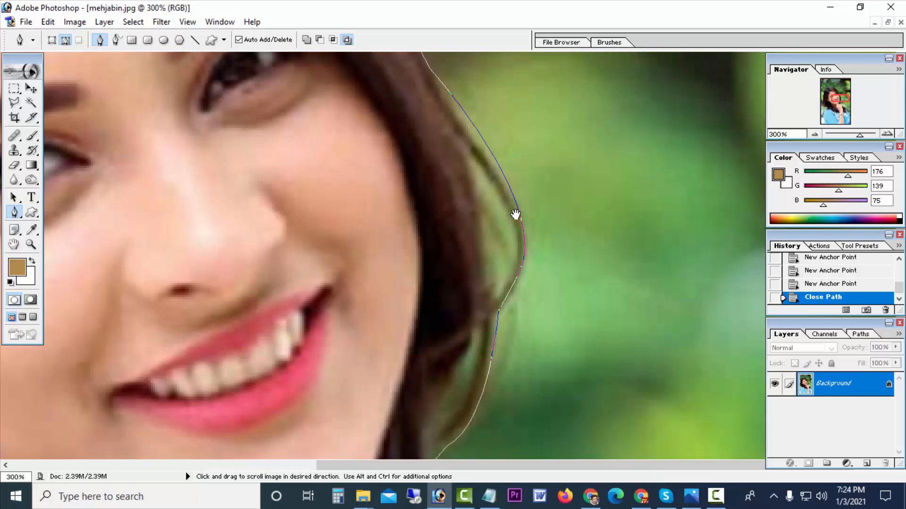
click(474, 159)
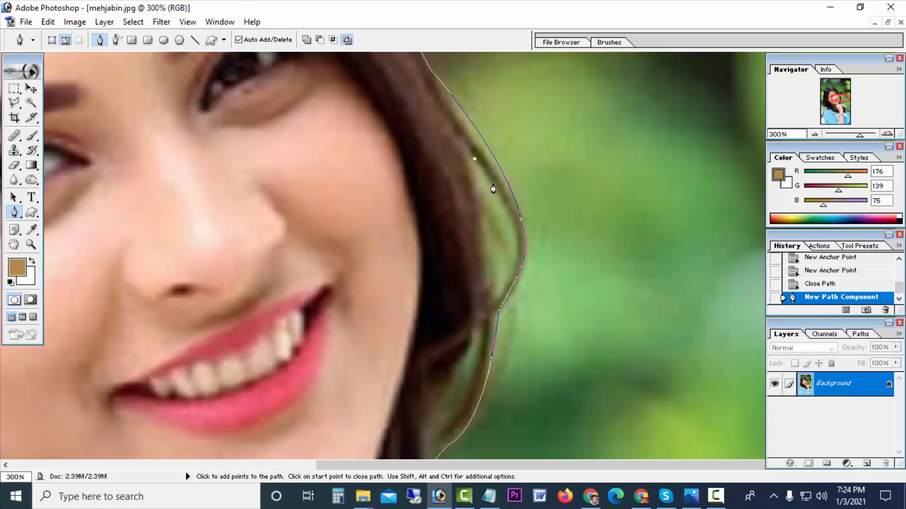
click(494, 186)
click(510, 214)
click(516, 240)
click(516, 258)
click(485, 209)
click(474, 182)
click(474, 159)
Outline the second background gap, lower inside the same loose hair strand, as another closed subpath.
drag(490, 239, 529, 124)
click(513, 165)
click(525, 195)
click(515, 213)
click(512, 164)
Outline the narrow background gap between the lower hair strands beside the jaw as a closed subpath.
click(517, 196)
click(517, 210)
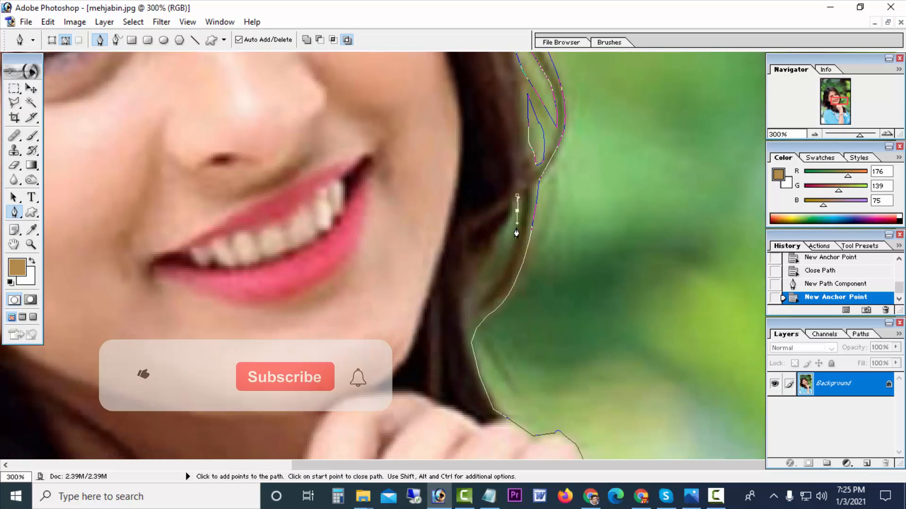
click(516, 231)
click(512, 249)
click(517, 196)
Inspect the finished path around the whole figure, including the hair edges and sleeves.
drag(141, 321, 424, 377)
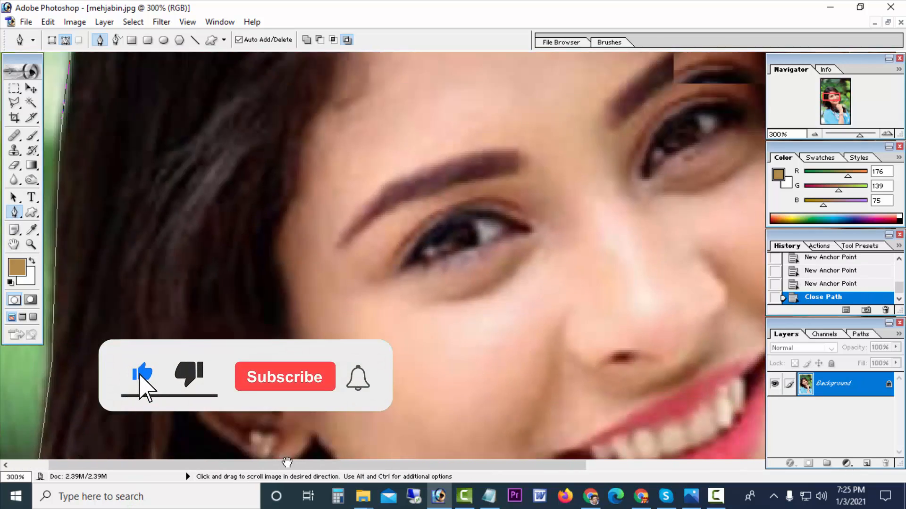
alt+click(366, 318)
alt+click(367, 318)
alt+click(366, 317)
alt+click(423, 319)
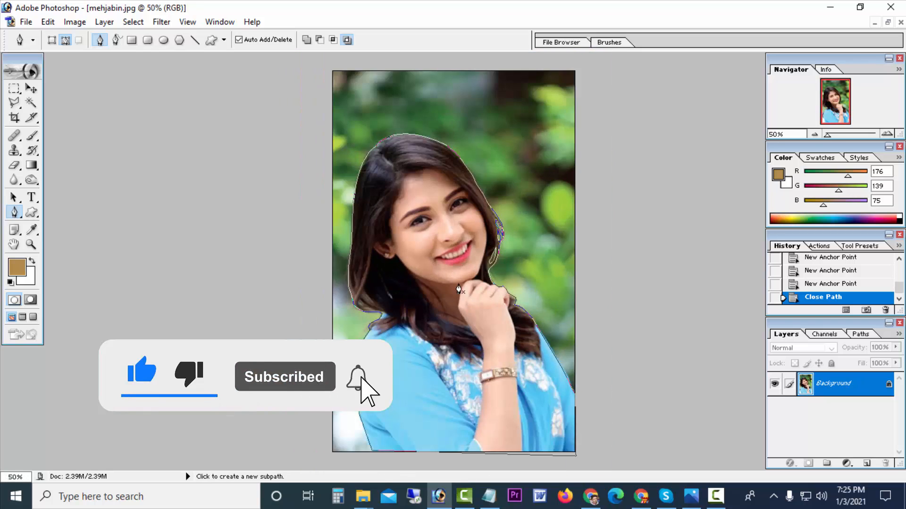
ctrl+click(443, 239)
ctrl+click(444, 239)
drag(325, 410, 350, 275)
drag(425, 308, 463, 378)
alt+click(459, 285)
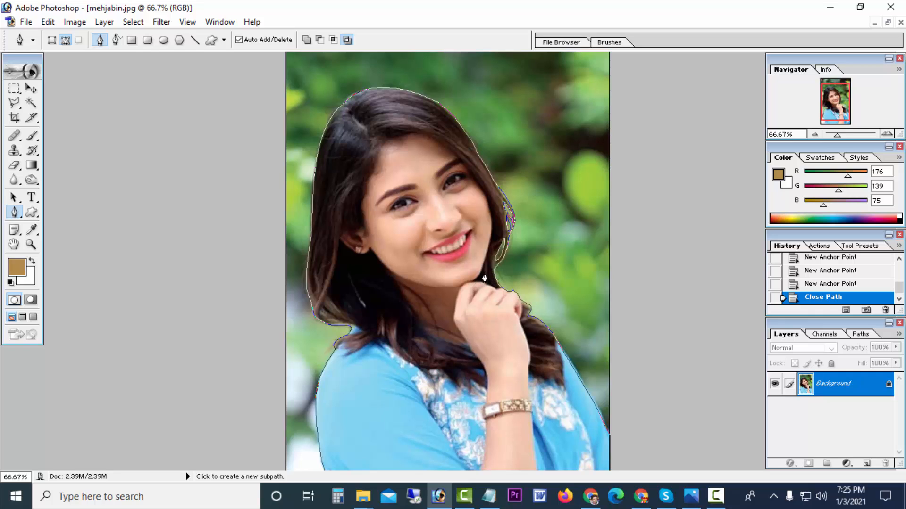
Convert the closed path into a new anti-aliased selection.
right_click(432, 276)
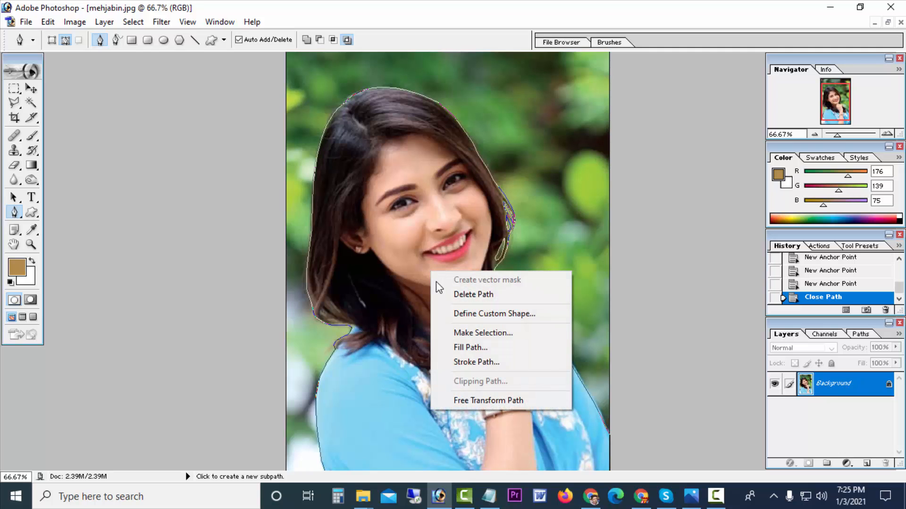
click(496, 334)
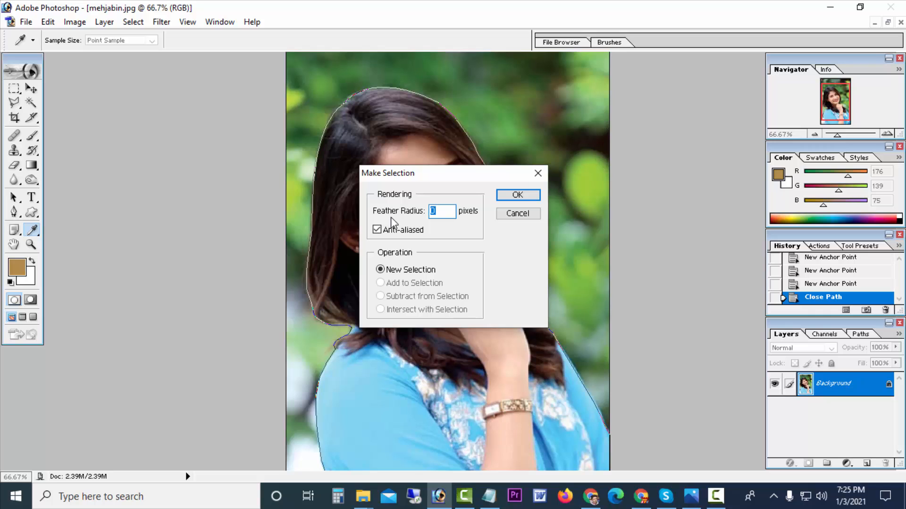
double_click(444, 213)
click(517, 195)
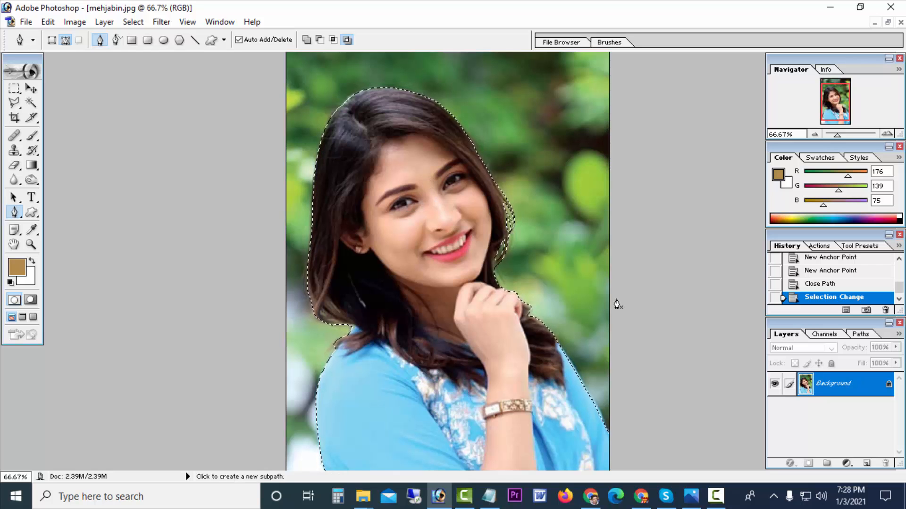
Create a new layer and paste the copied selection of the woman onto it.
click(867, 464)
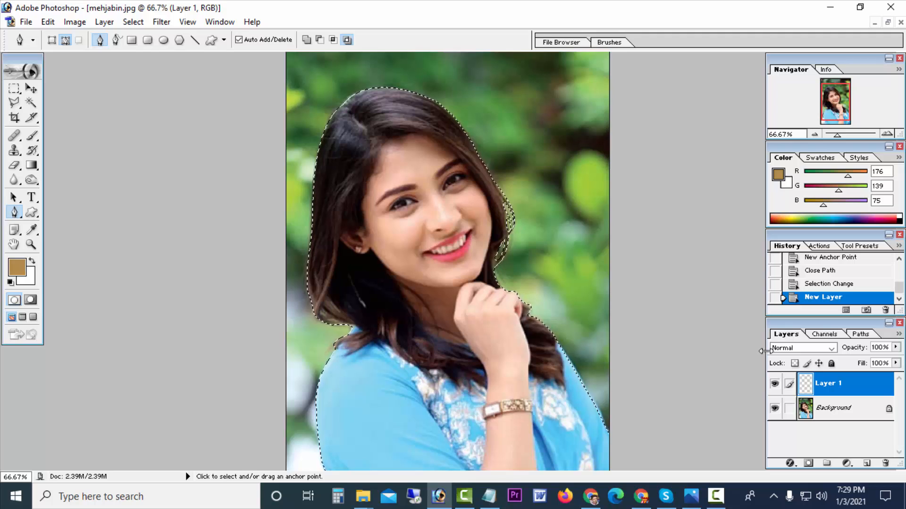
key(ctrl+v)
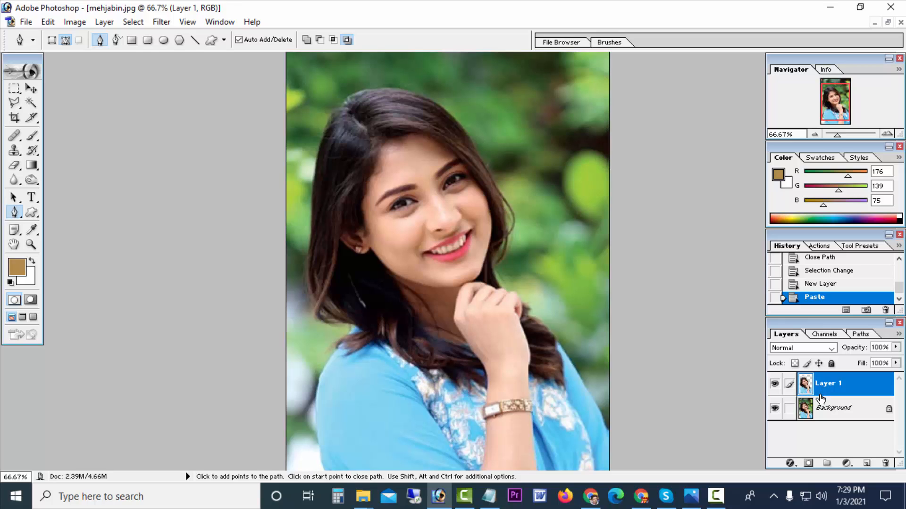
Hide the original Background layer and add a new empty layer between it and the woman's cutout.
click(805, 410)
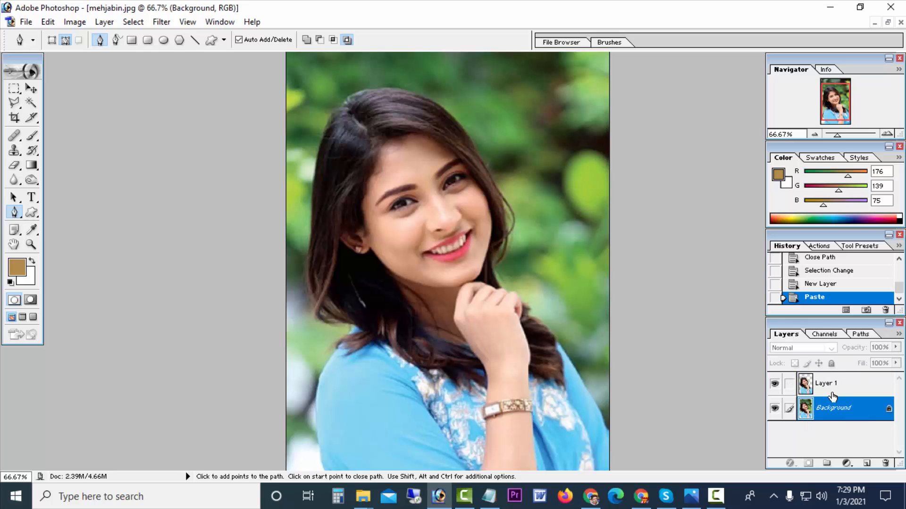
click(775, 409)
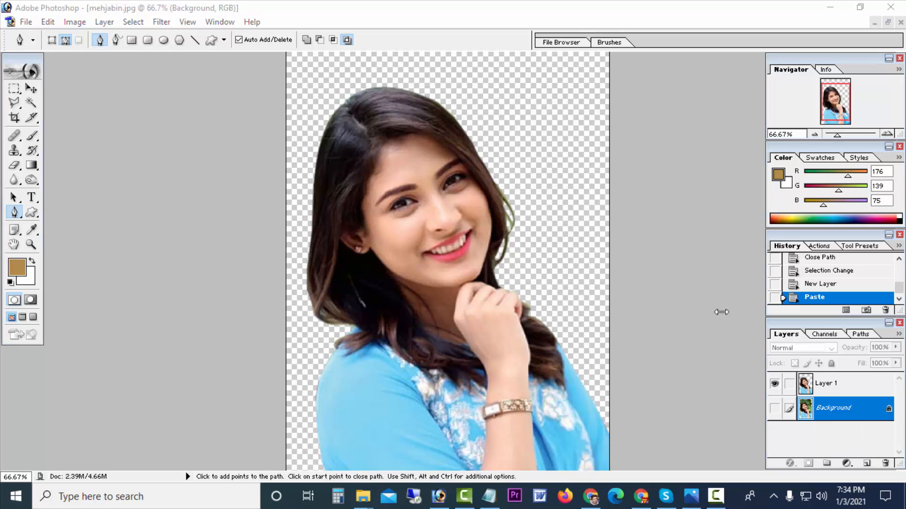
click(867, 464)
click(867, 465)
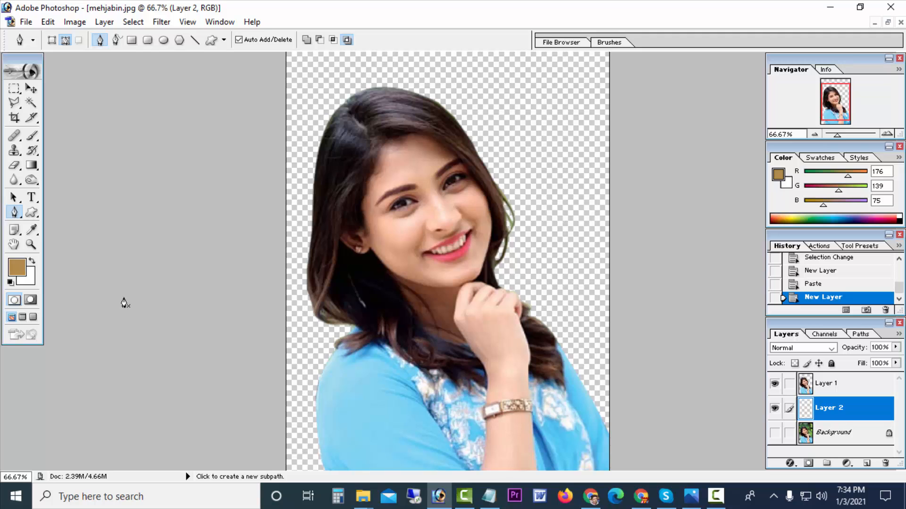
Set the background color to bright green (1EFC00) and fill the new layer with it.
click(27, 280)
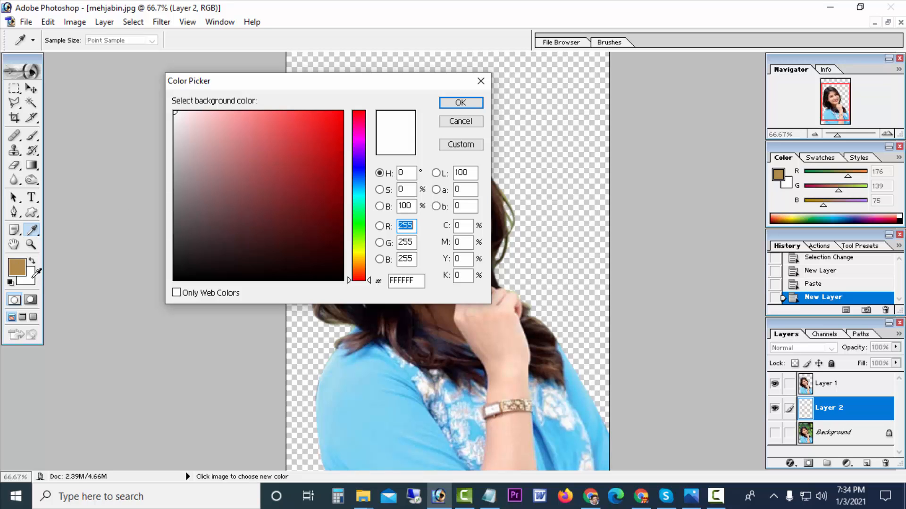
drag(319, 84, 329, 87)
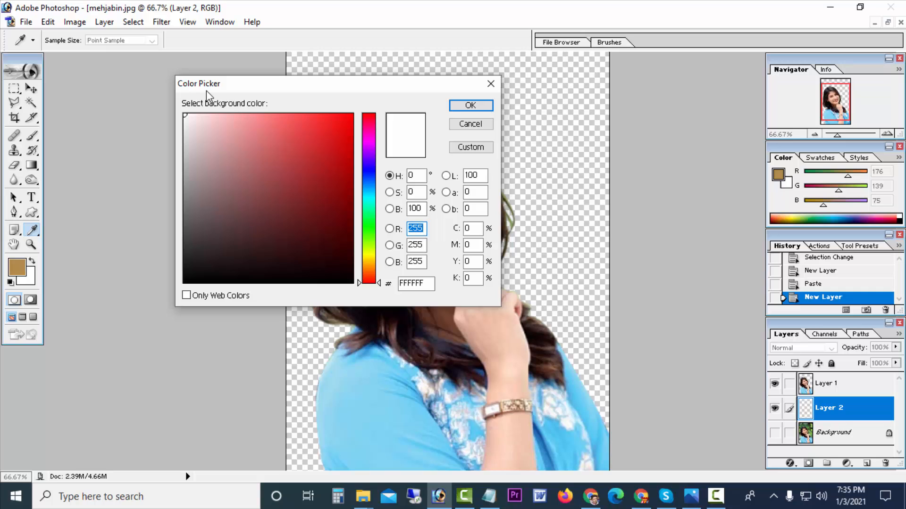
click(372, 230)
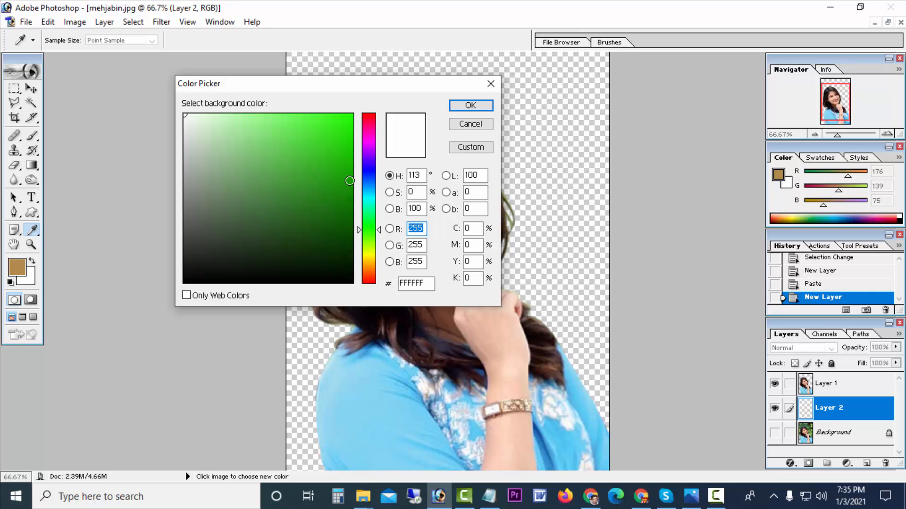
click(352, 116)
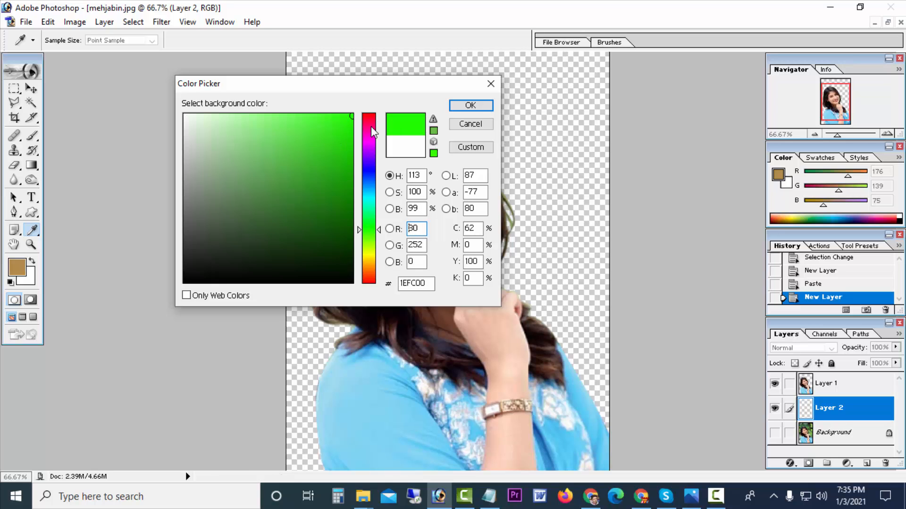
click(483, 106)
key(p)
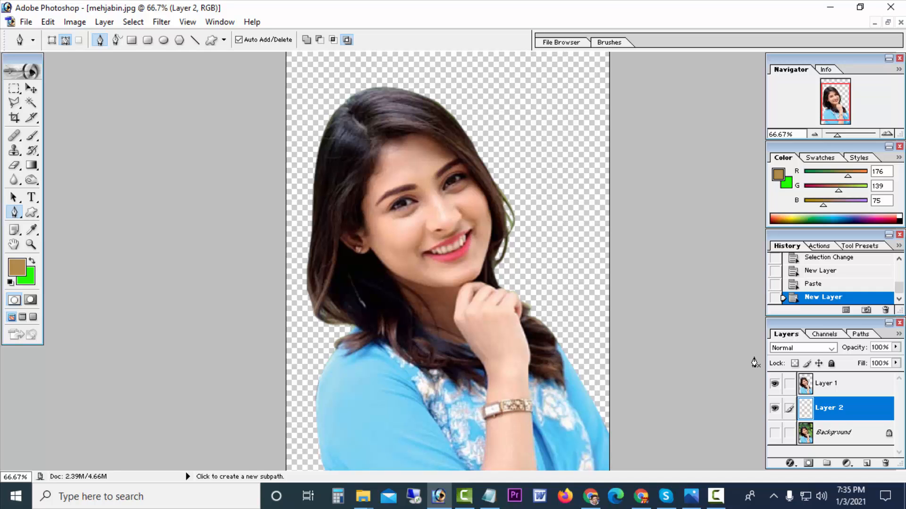
key(ctrl+BackSpace)
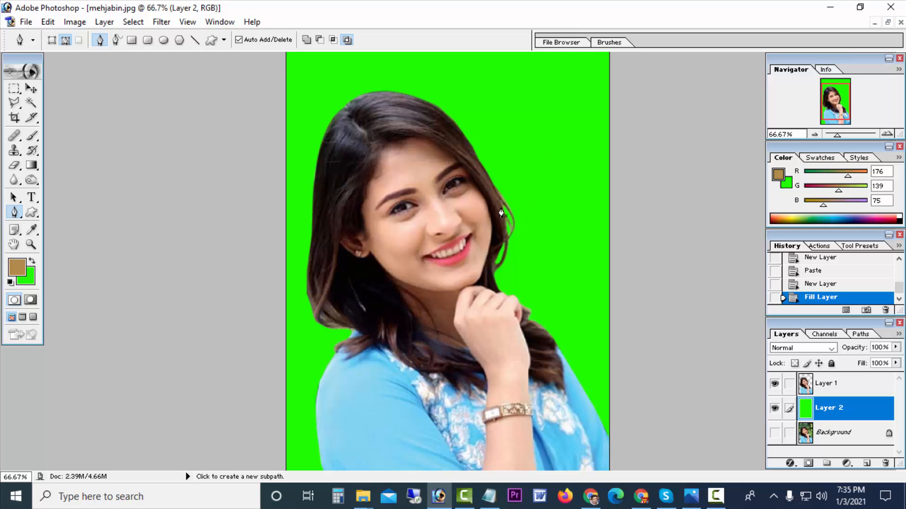
Shift the green fill layer's hue to yellow-green with a Hue/Saturation adjustment.
click(74, 22)
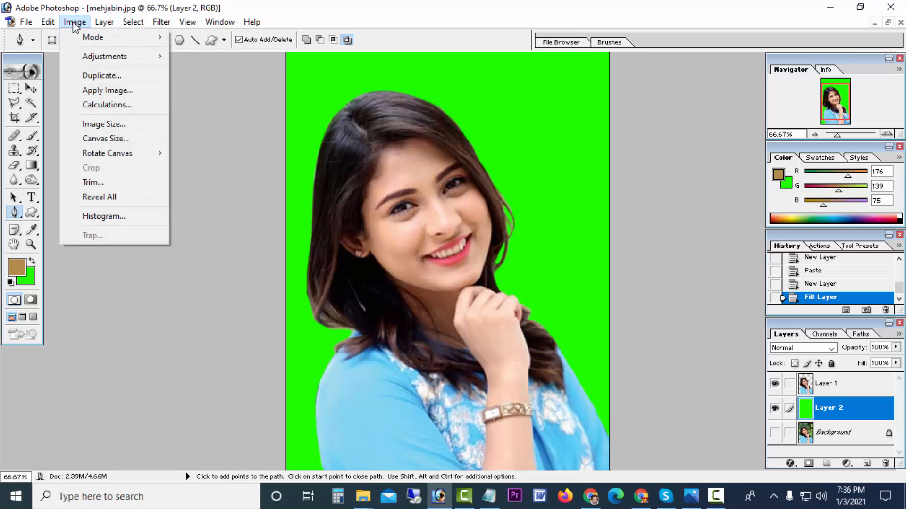
mouse_move(119, 60)
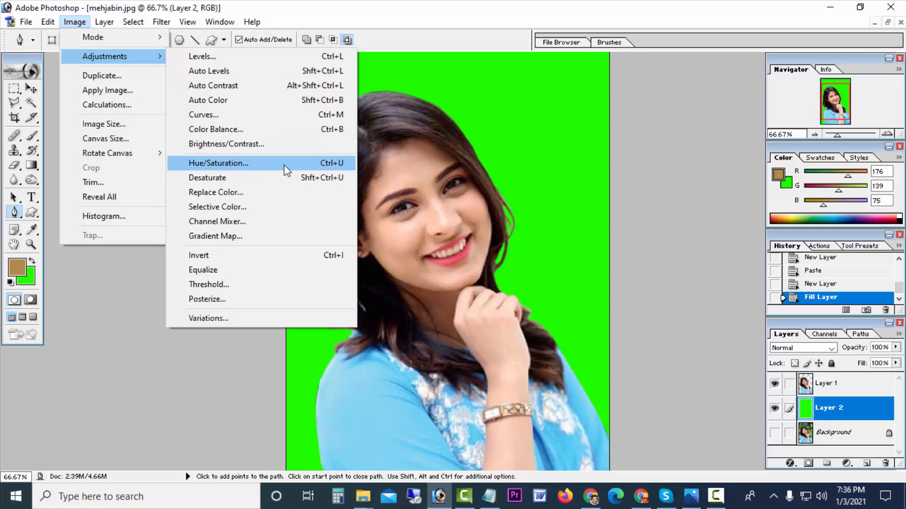
click(333, 164)
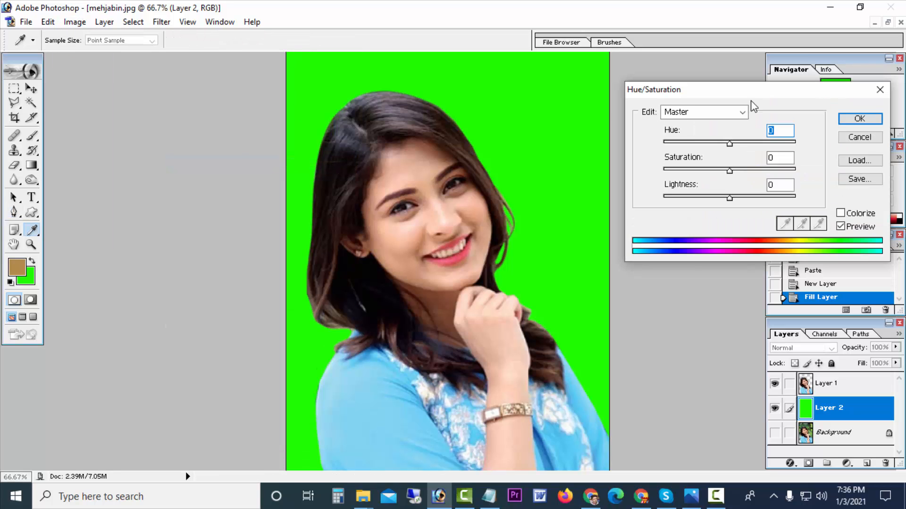
drag(744, 96, 637, 306)
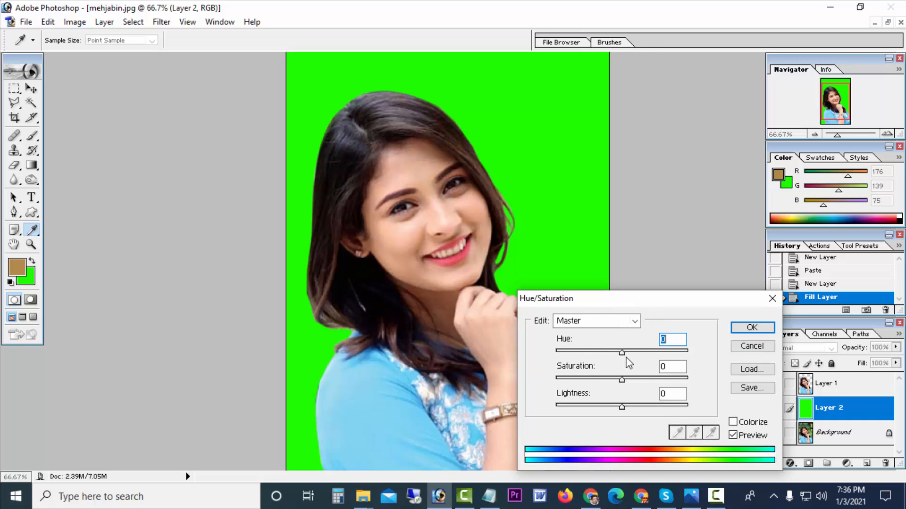
drag(624, 358, 593, 359)
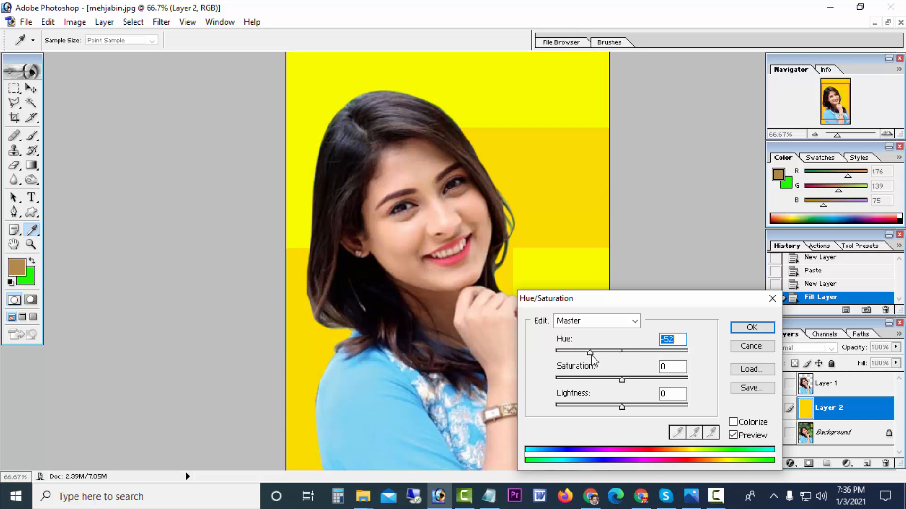
drag(625, 298, 670, 169)
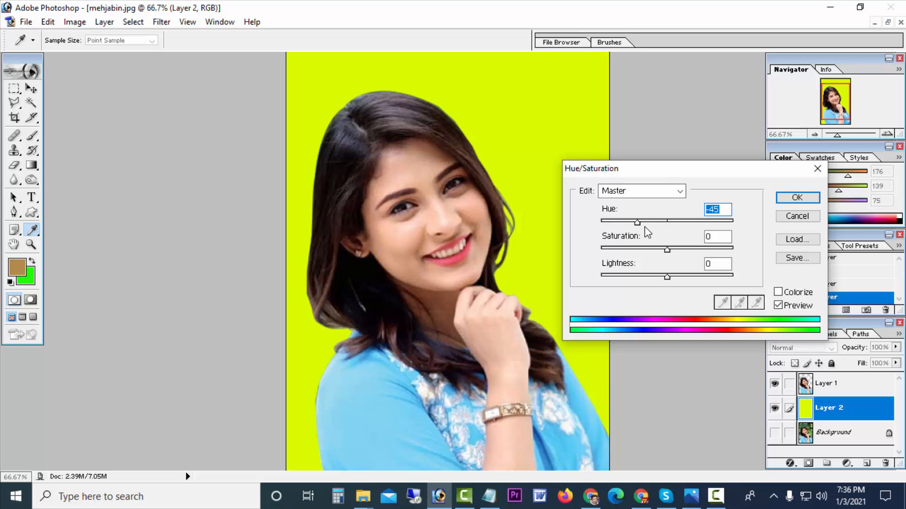
drag(639, 226, 625, 225)
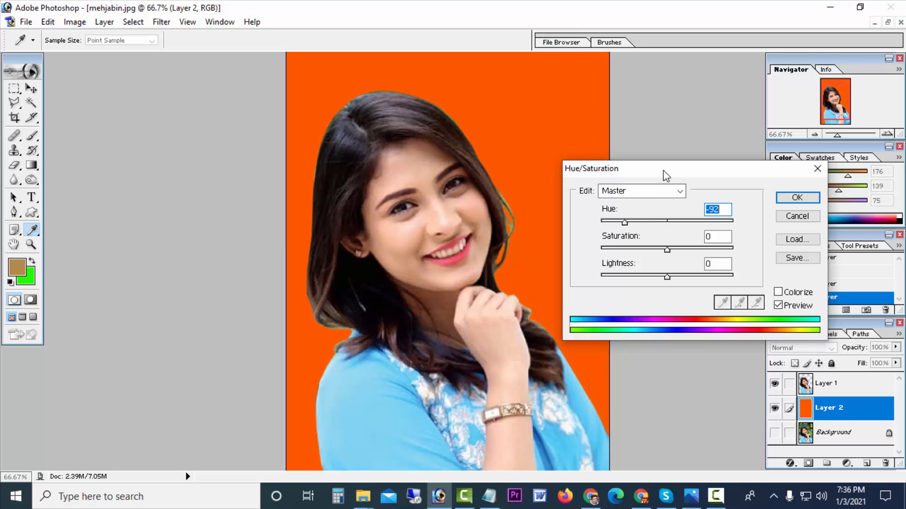
drag(666, 169, 733, 106)
drag(691, 159, 715, 165)
key(Return)
key(p)
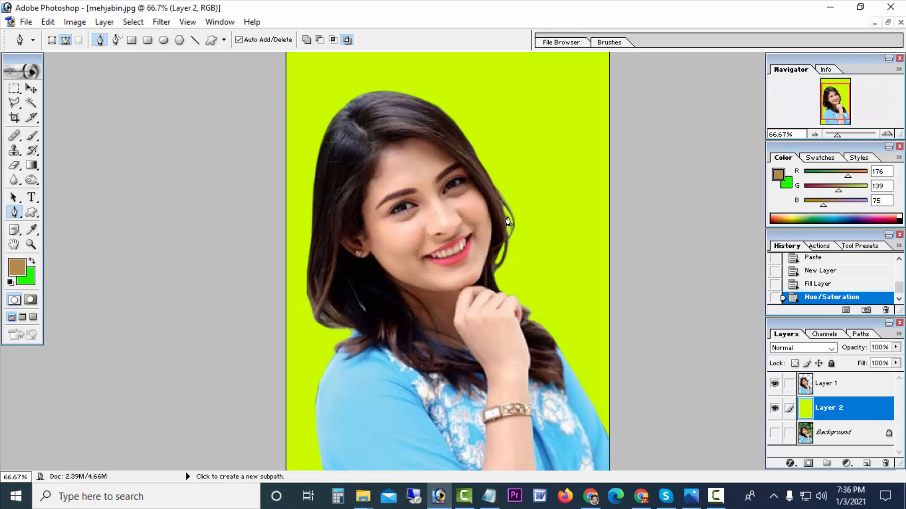
Examine the woman's cutout edges against the yellow-green backdrop at several zoom levels.
key(ctrl+minus)
key(ctrl+minus)
key(ctrl+minus)
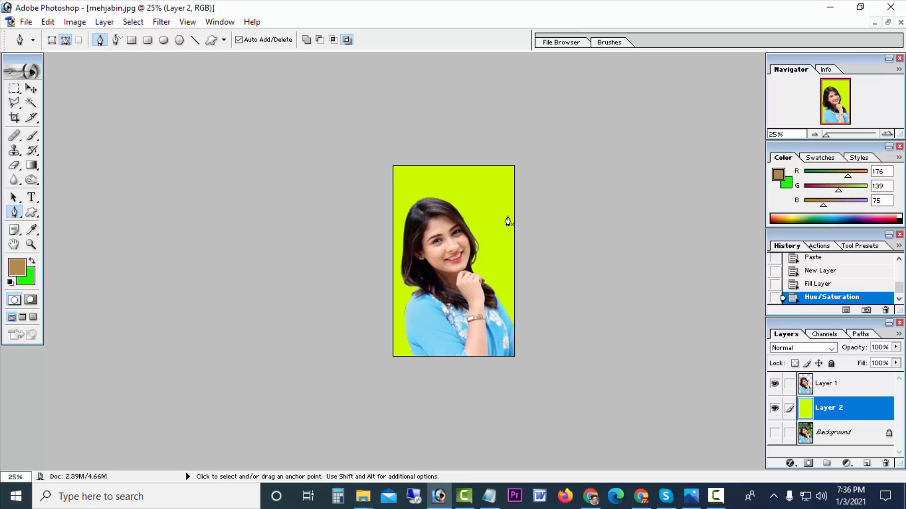
key(ctrl+minus)
key(ctrl+minus)
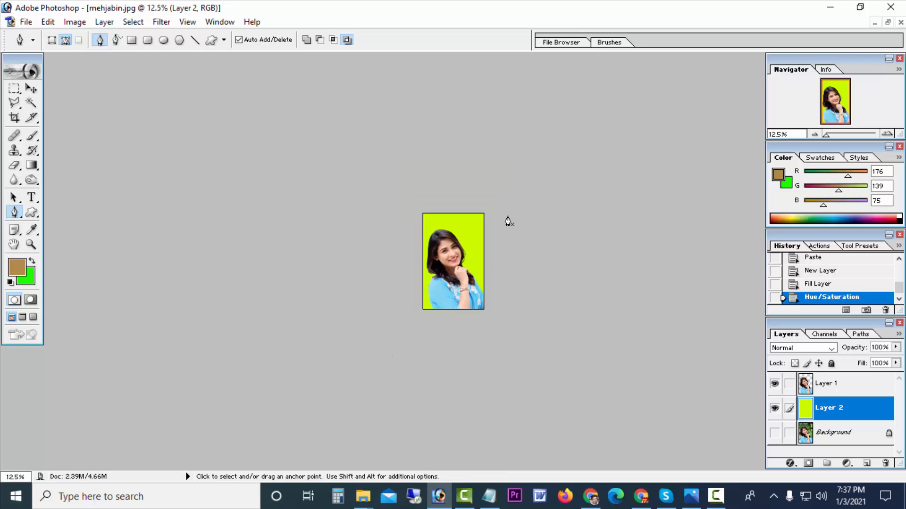
key(ctrl+plus)
key(ctrl+plus)
key(ctrl+plus)
key(ctrl+plus)
key(ctrl+plus)
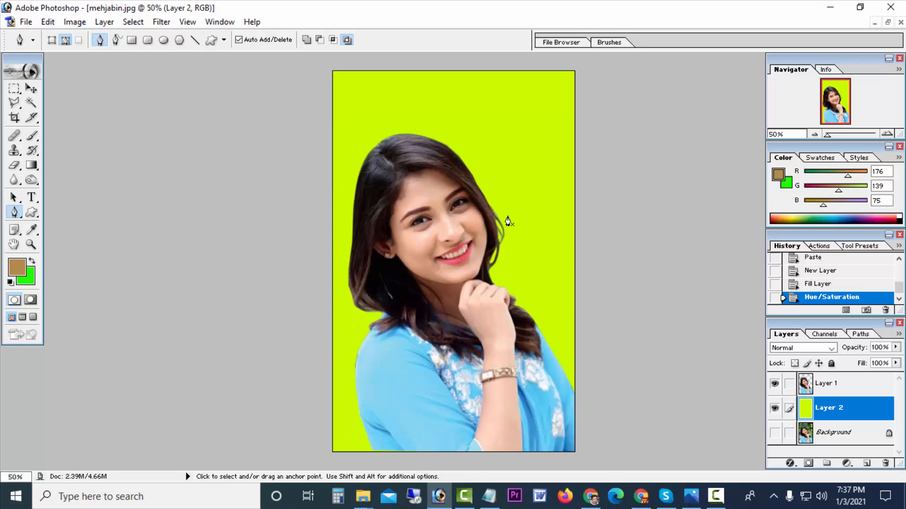
key(ctrl+plus)
key(ctrl+minus)
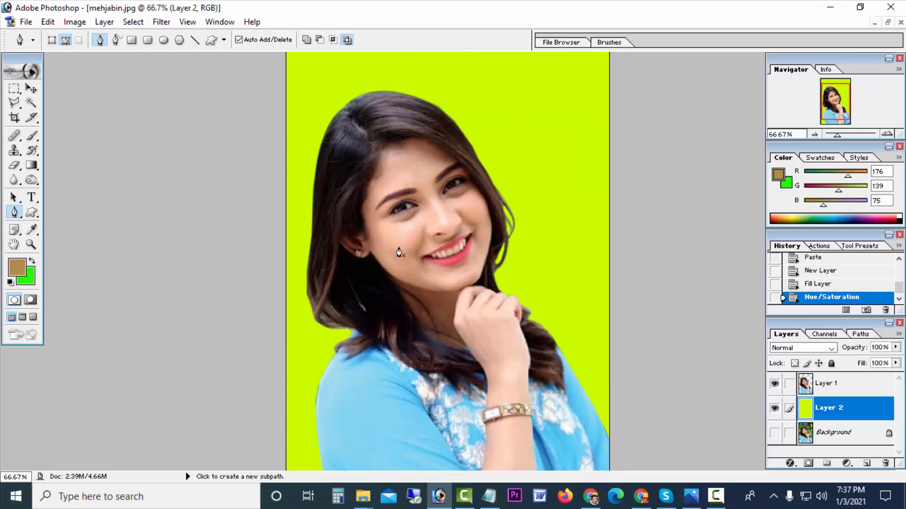
key(ctrl+minus)
key(ctrl+plus)
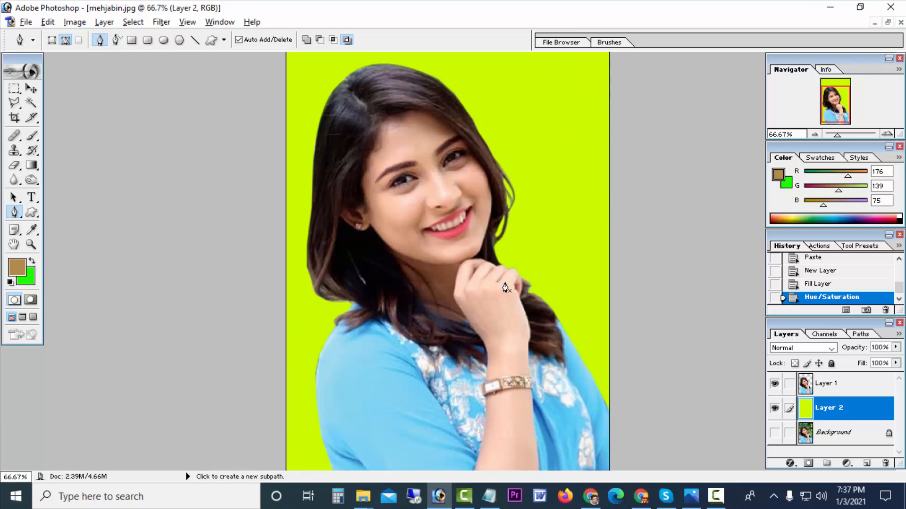
key(ctrl+minus)
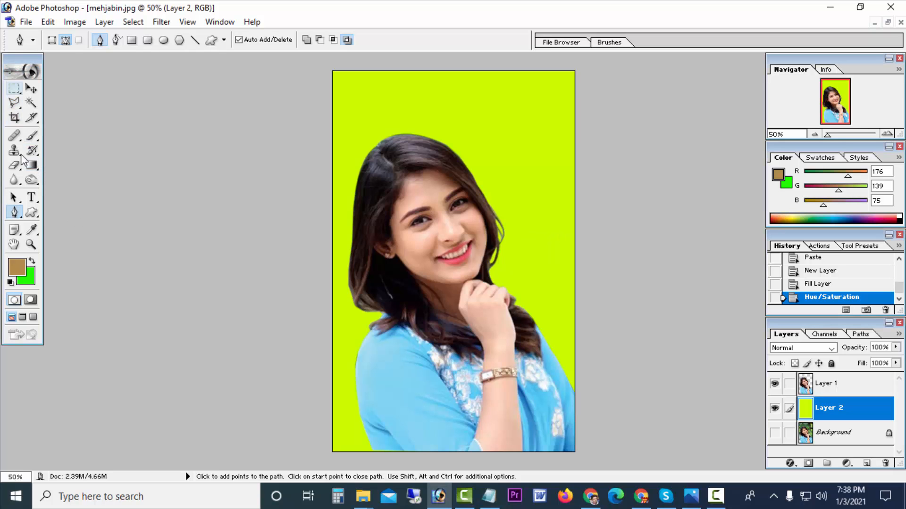
Edit the Foreground to Background gradient for the Gradient tool, setting its starting color stop to bright magenta.
click(35, 166)
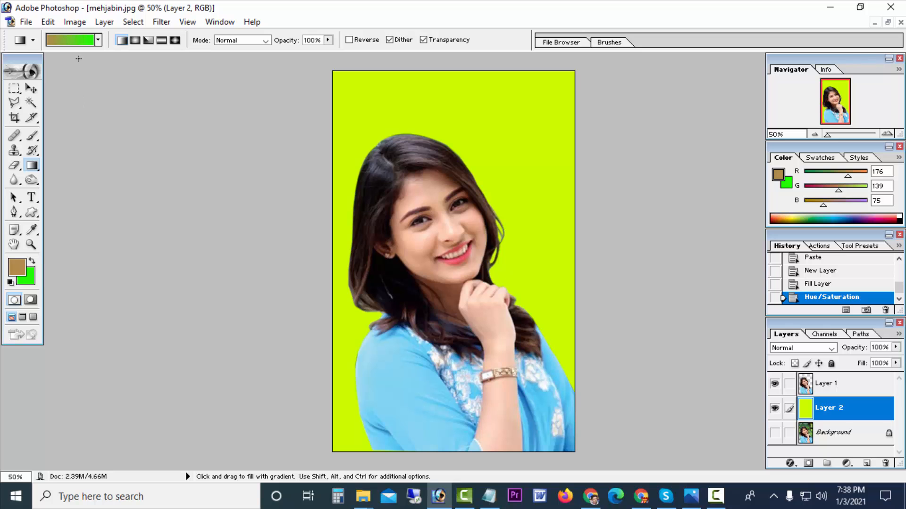
click(70, 40)
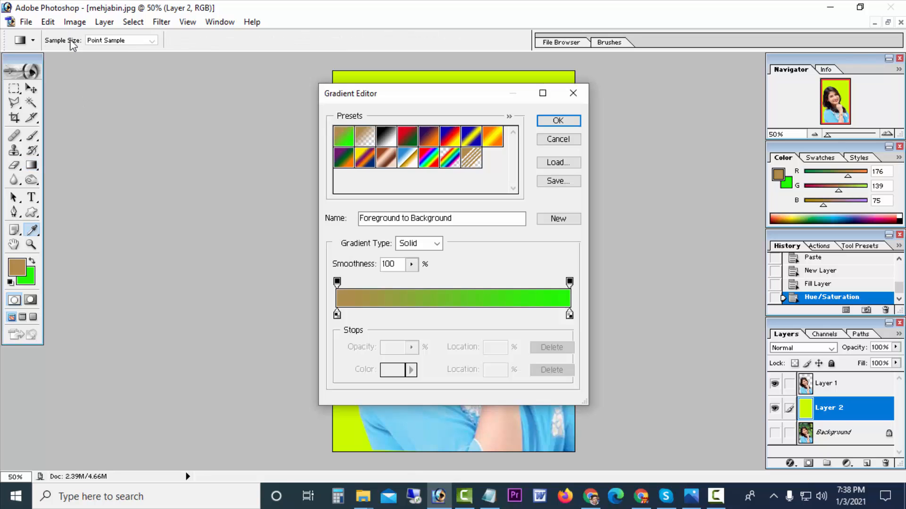
drag(462, 94, 205, 143)
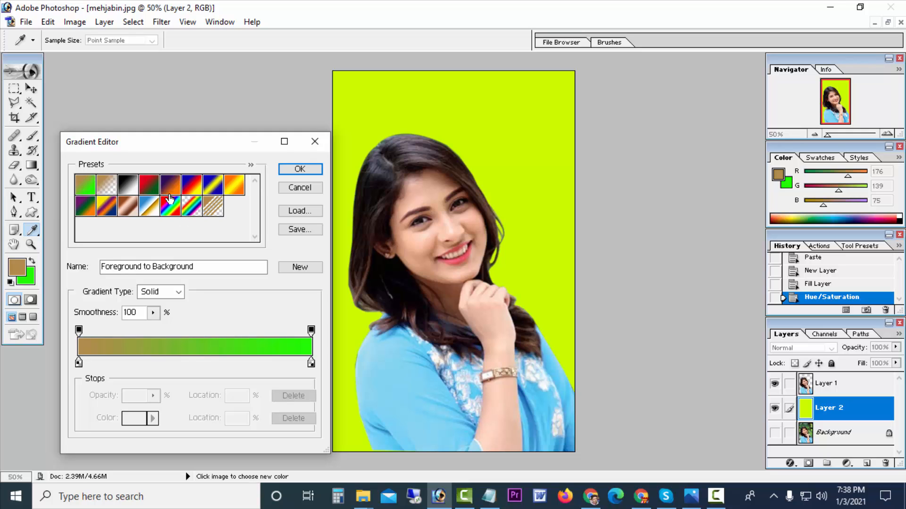
double_click(78, 363)
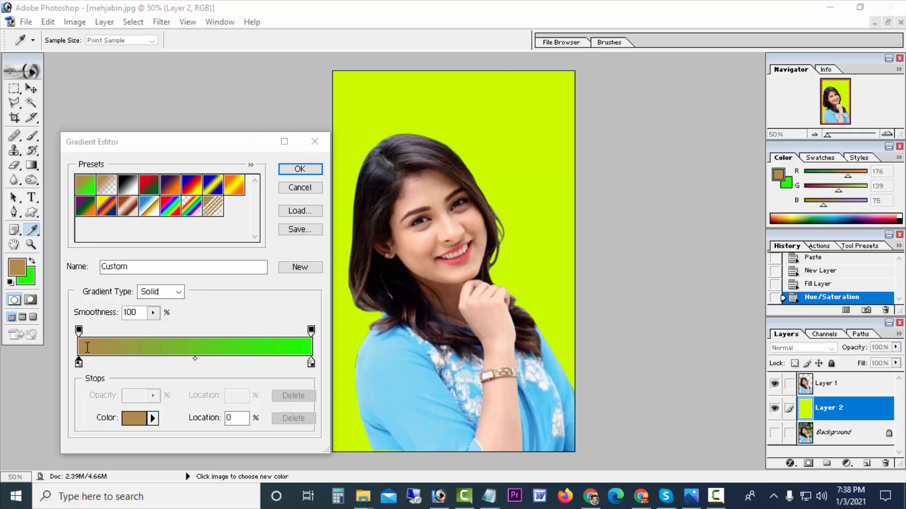
click(139, 419)
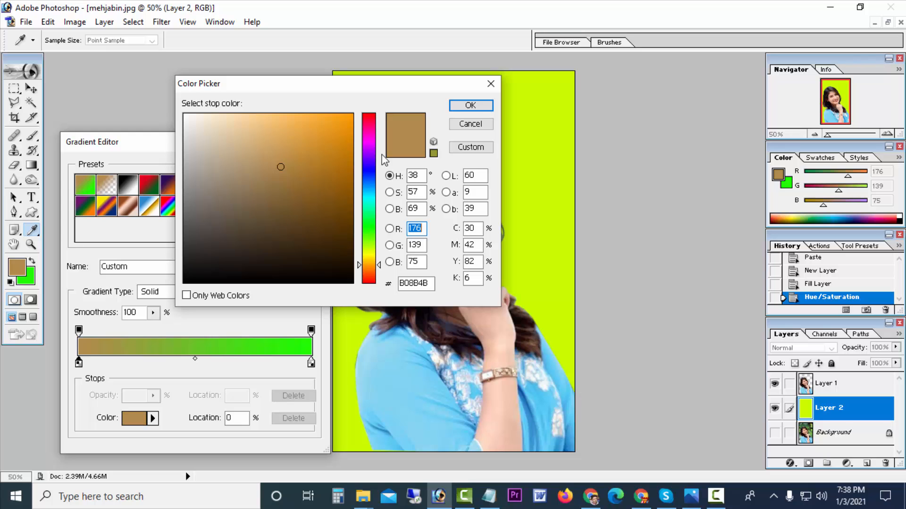
drag(375, 178, 372, 137)
click(351, 135)
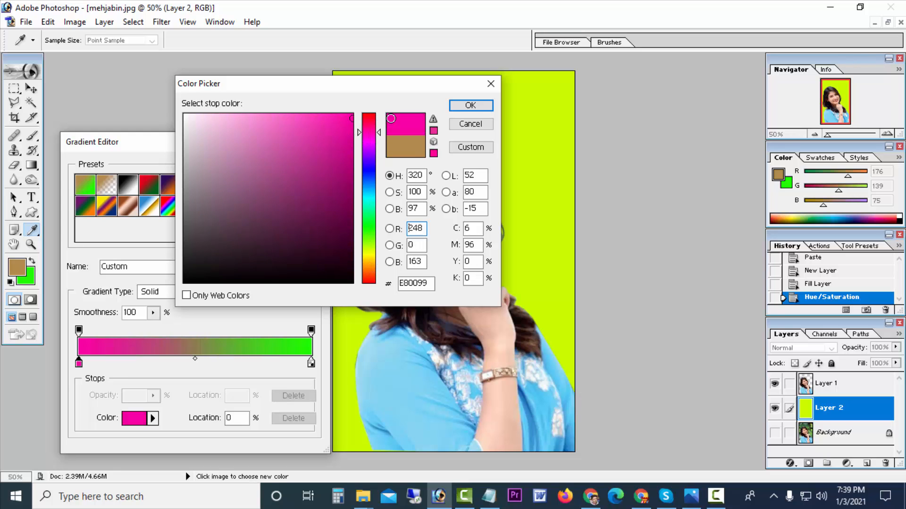
click(471, 105)
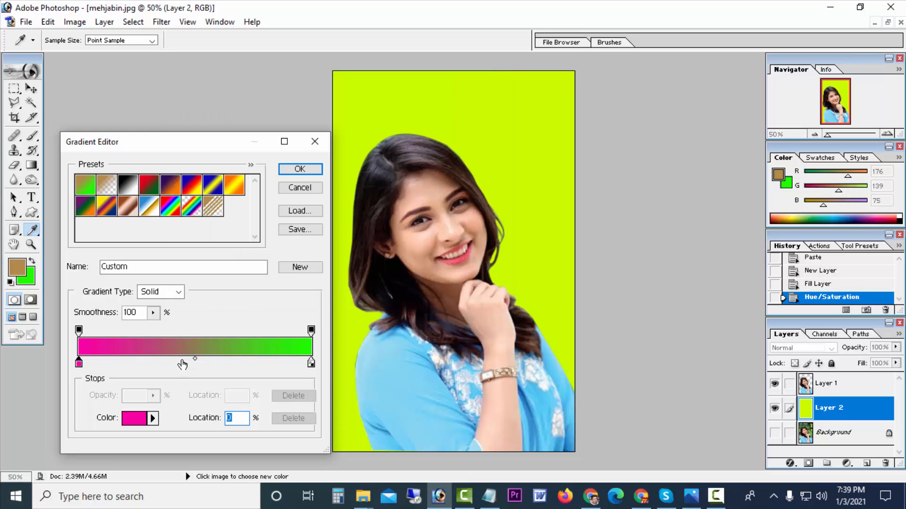
Add a white color stop at 44% and apply the linear gradient diagonally across the backdrop layer from upper left to lower right.
click(182, 364)
click(134, 419)
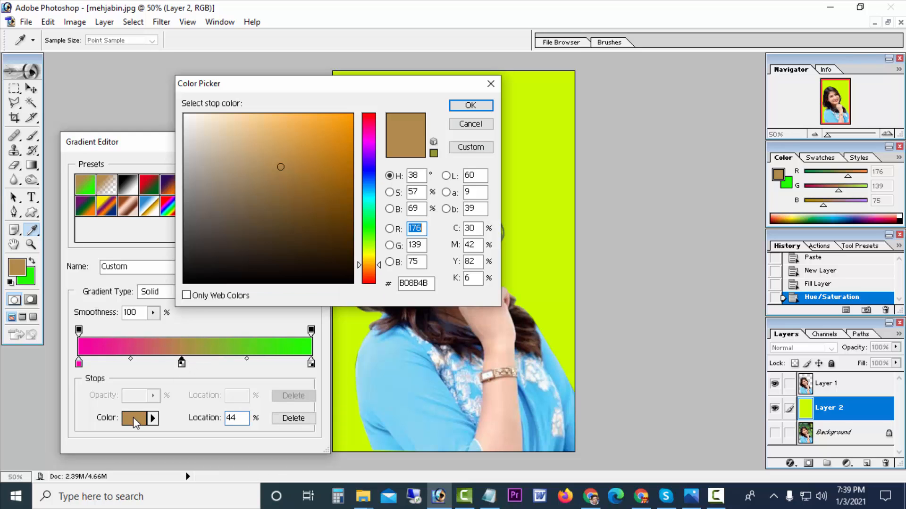
click(185, 115)
click(471, 105)
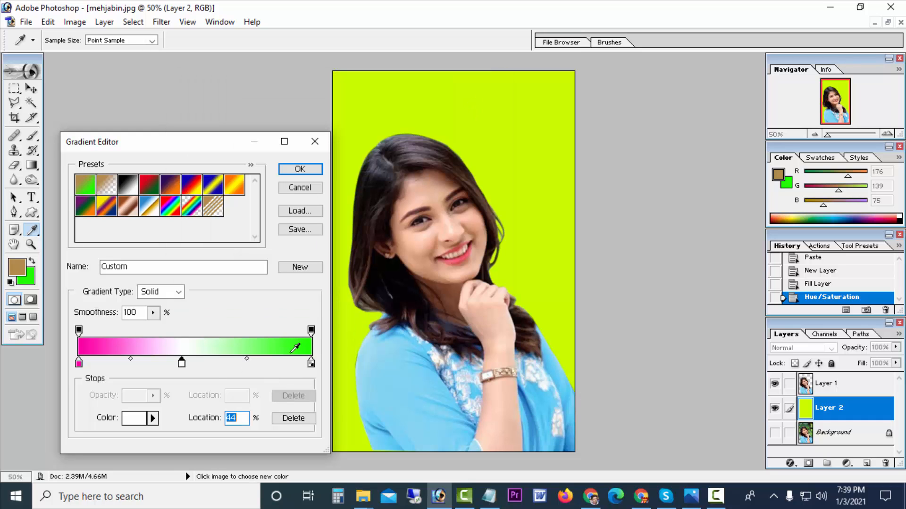
click(302, 169)
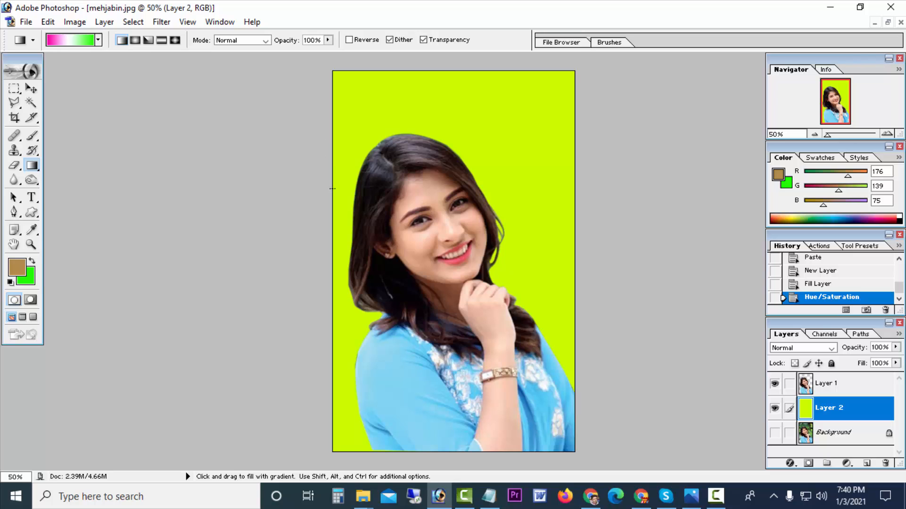
drag(323, 146, 572, 374)
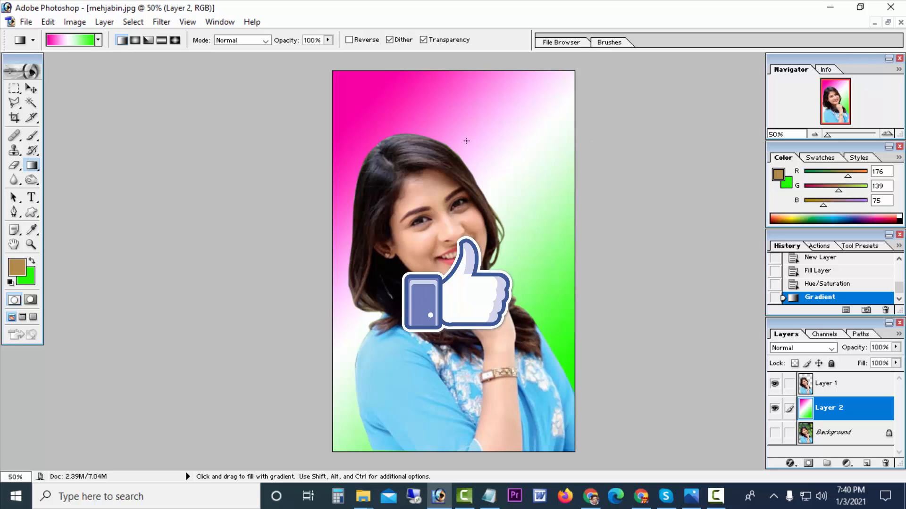
Adjust the gradient backdrop layer with Hue/Saturation, setting hue +34, saturation -6 and lightness -1.
key(ctrl+u)
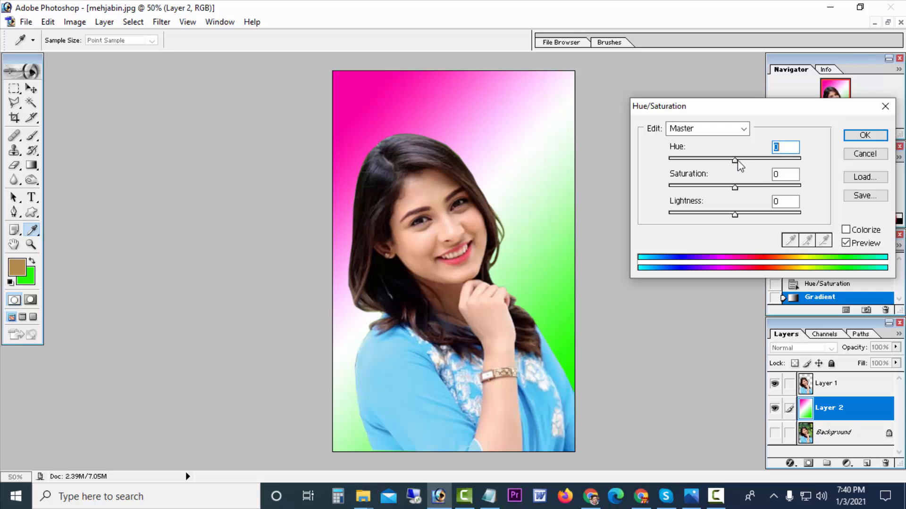
drag(737, 162, 668, 194)
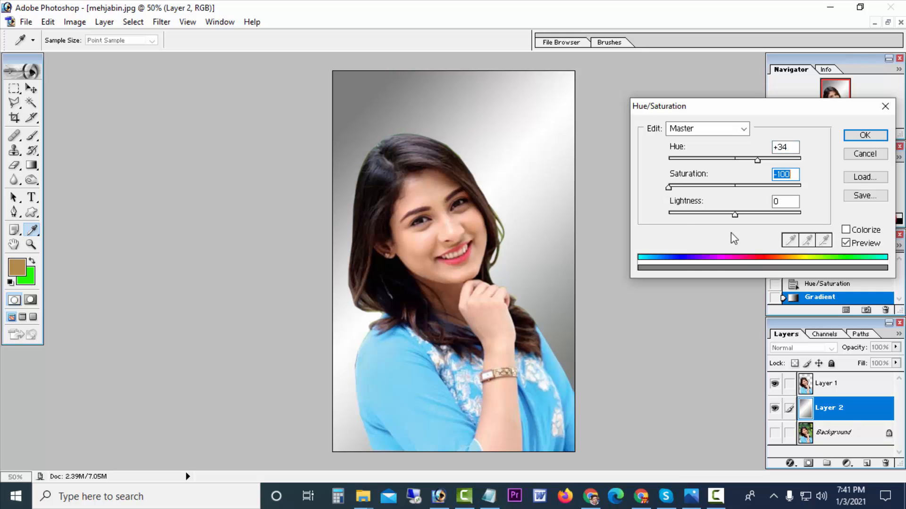
drag(672, 188, 763, 189)
drag(779, 191, 734, 218)
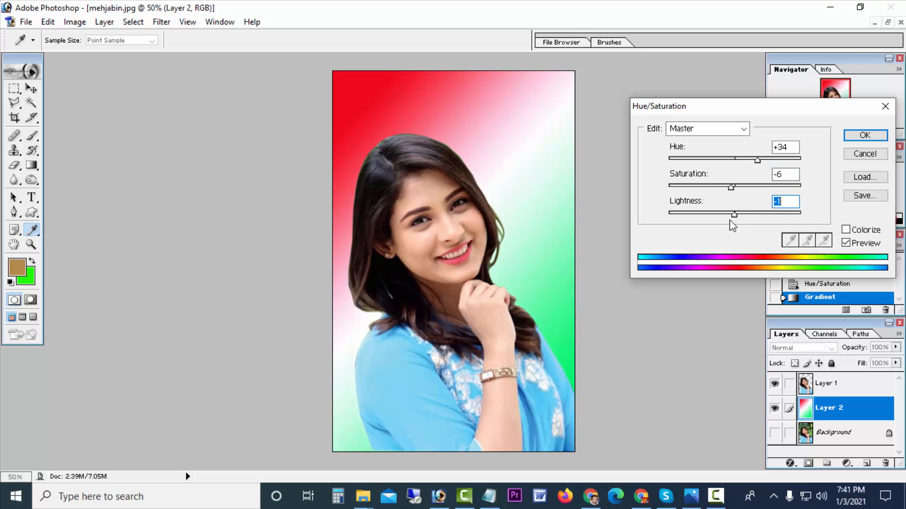
click(865, 136)
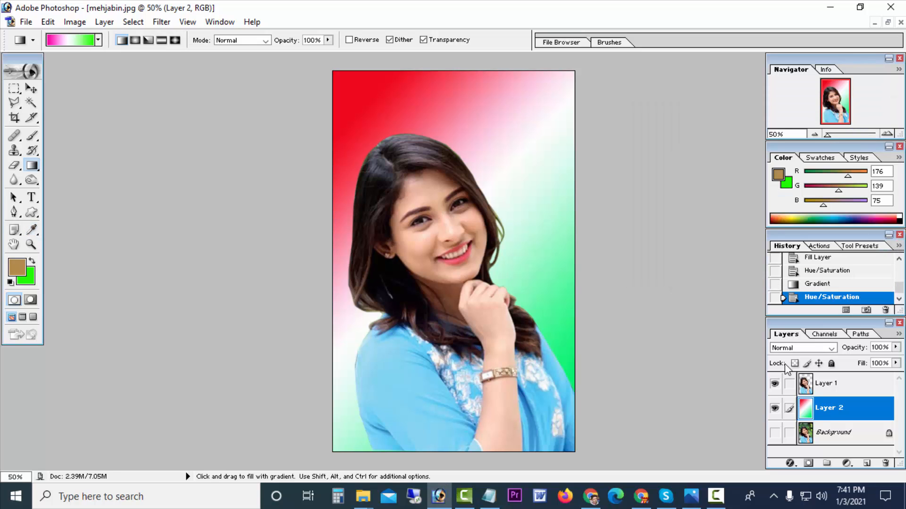
Add a new empty layer directly above the gradient backdrop layer, Layer 2.
click(839, 434)
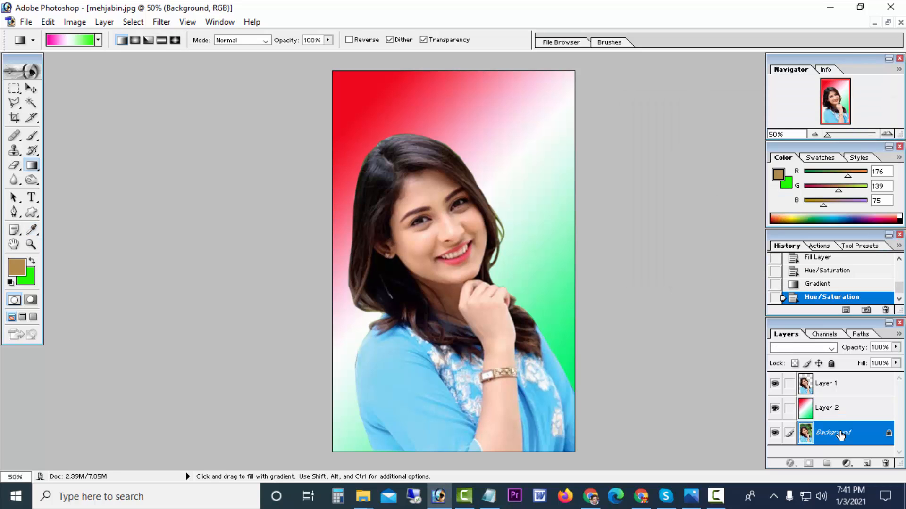
click(849, 409)
click(867, 463)
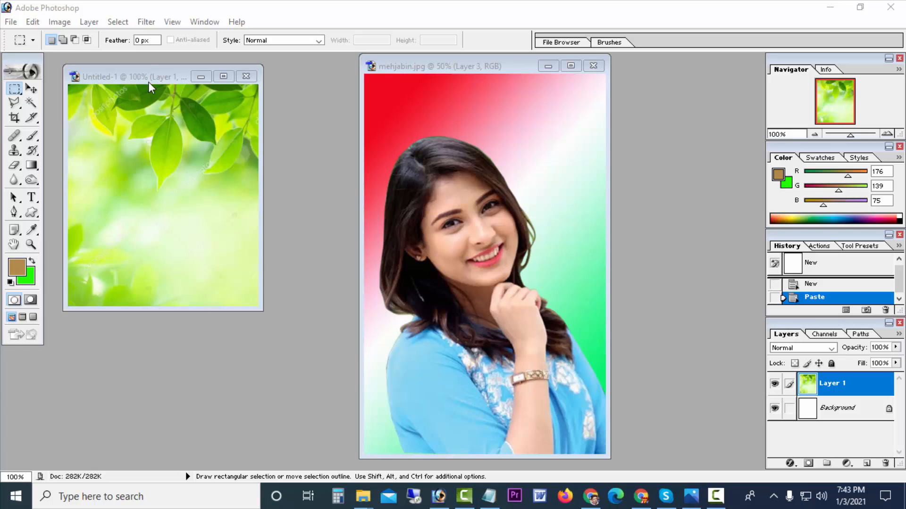
Apply a Gaussian Blur with a 7.8-pixel radius to the green leaf image in Untitled-1.
mouse_move(149, 81)
mouse_down()
mouse_move(209, 75)
mouse_move(150, 76)
mouse_up()
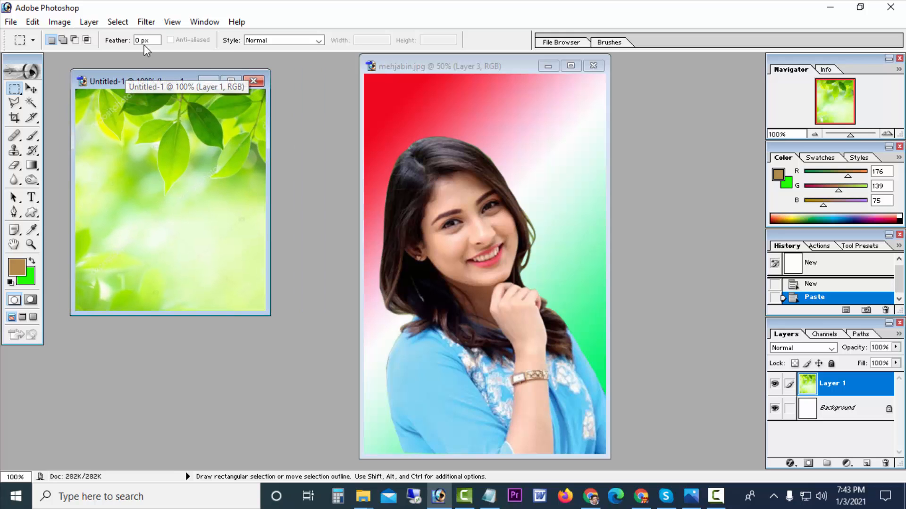
click(146, 22)
mouse_move(183, 121)
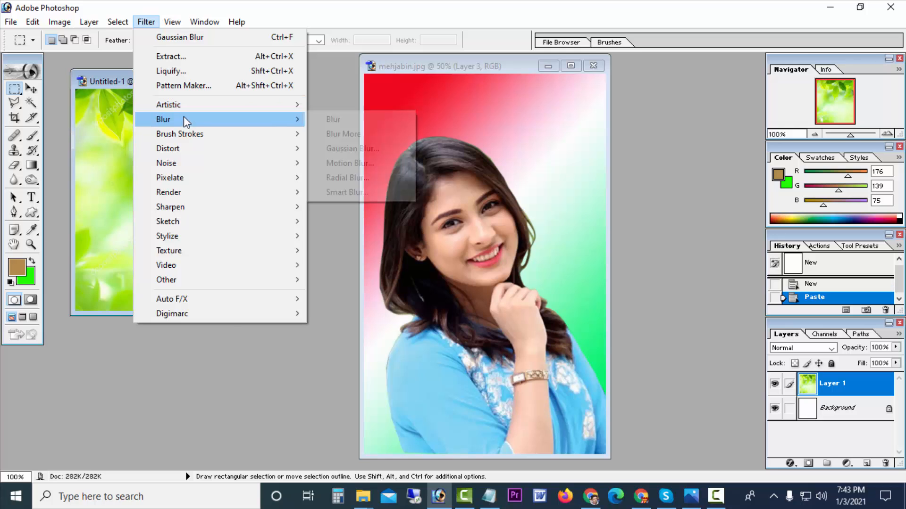
click(151, 23)
click(151, 23)
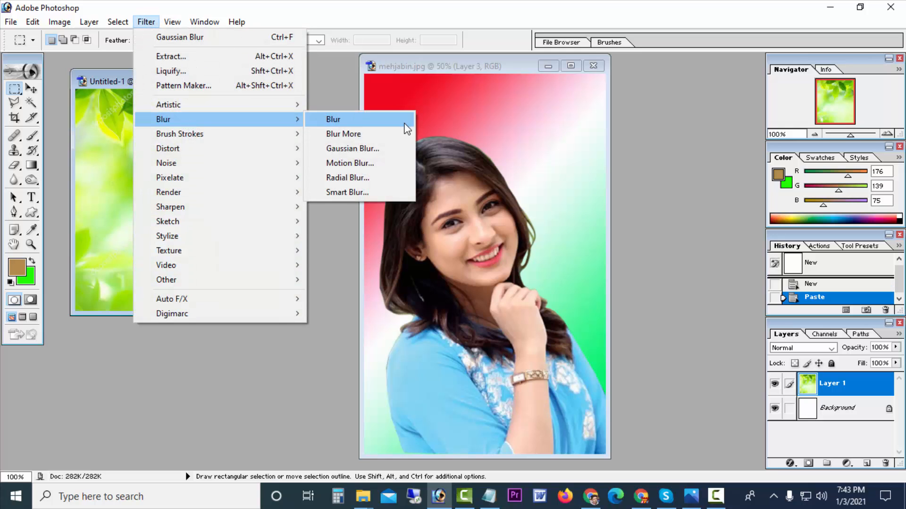
click(369, 149)
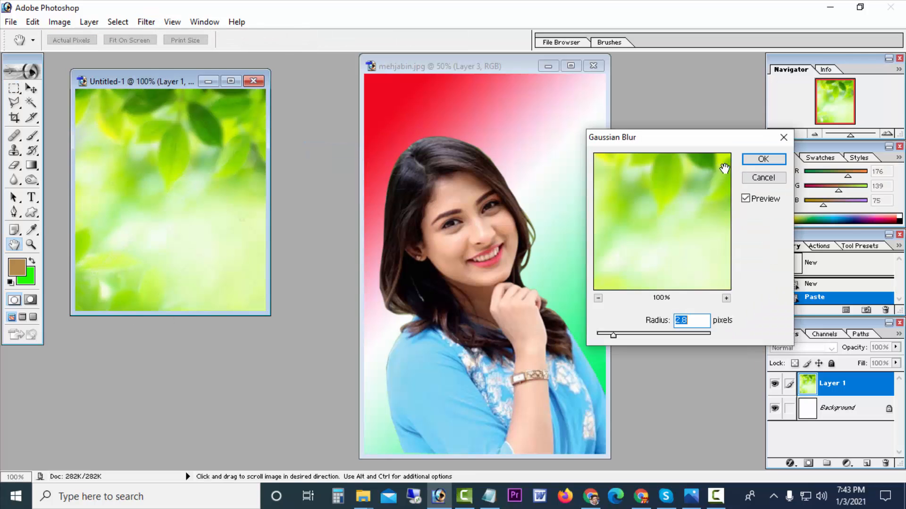
drag(696, 137, 757, 105)
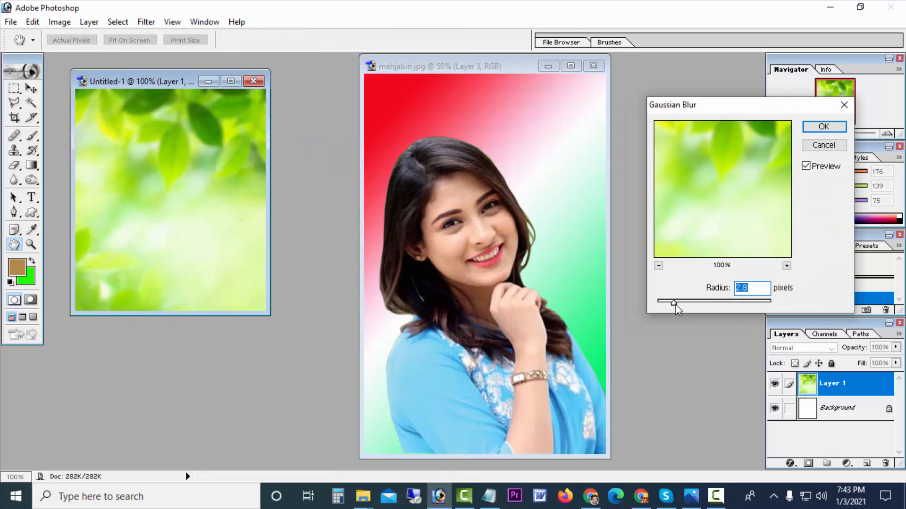
drag(675, 302, 696, 301)
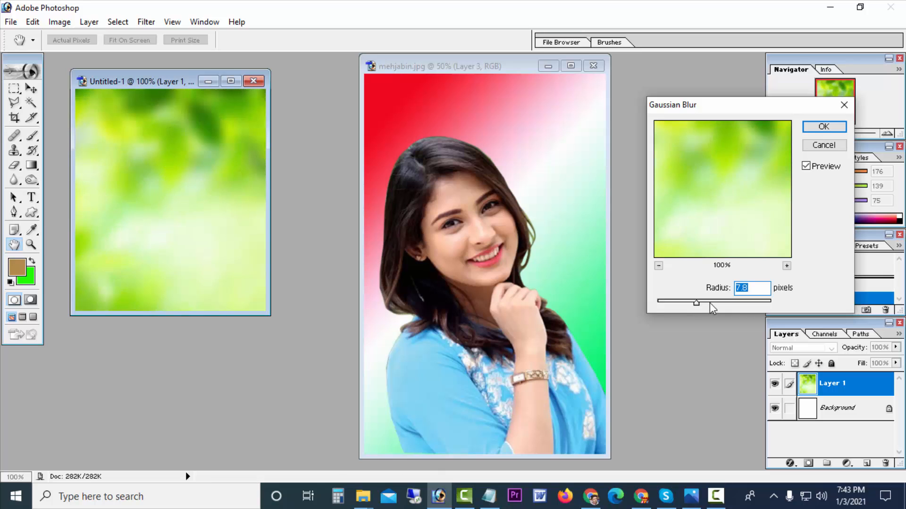
click(825, 128)
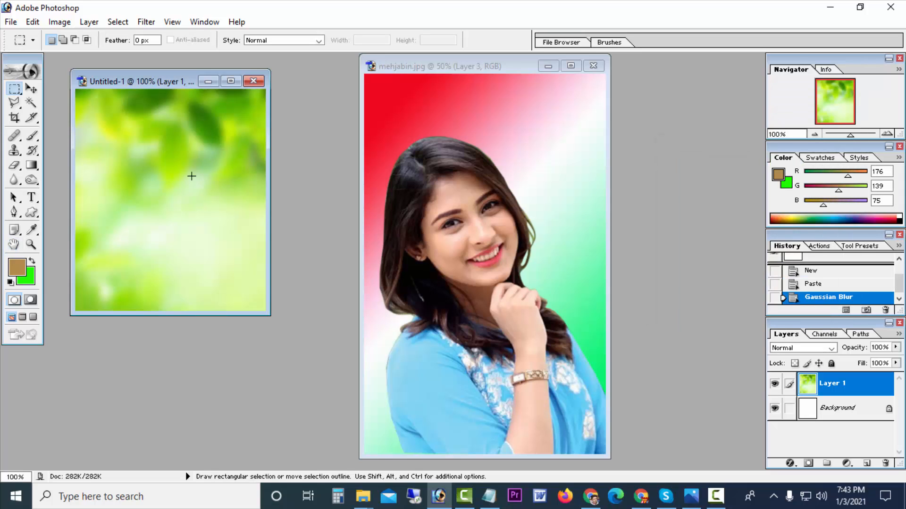
key(ctrl)
drag(239, 254, 244, 264)
key(ctrl+d)
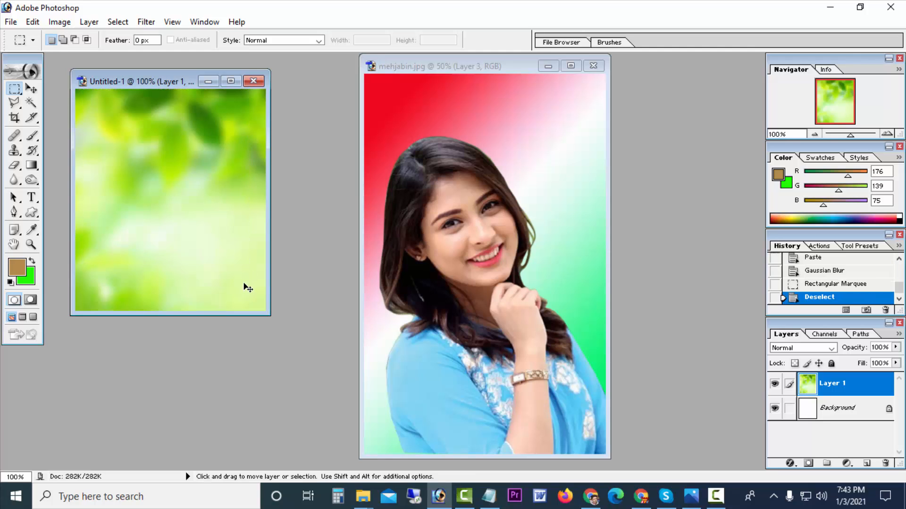
Copy the entire blurred leaf image and paste it into Layer 3 of mehjabin.jpg, behind the woman.
key(ctrl+a)
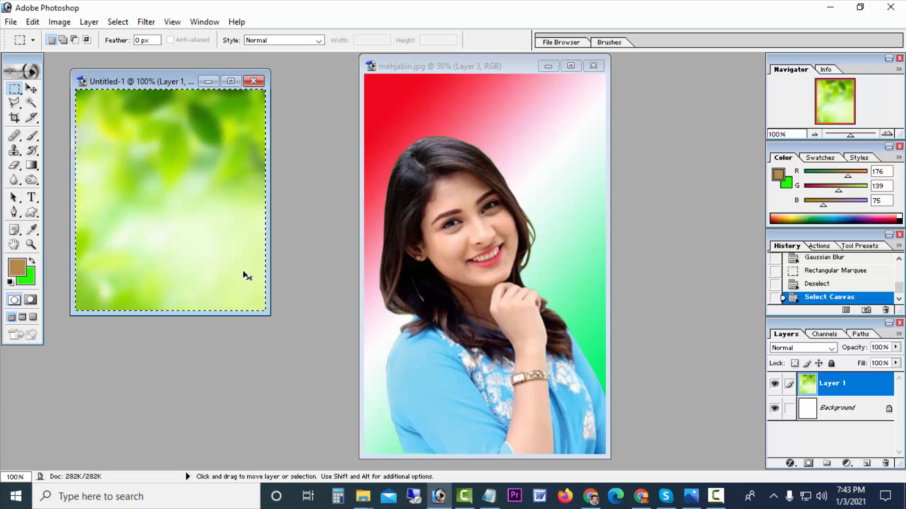
click(521, 114)
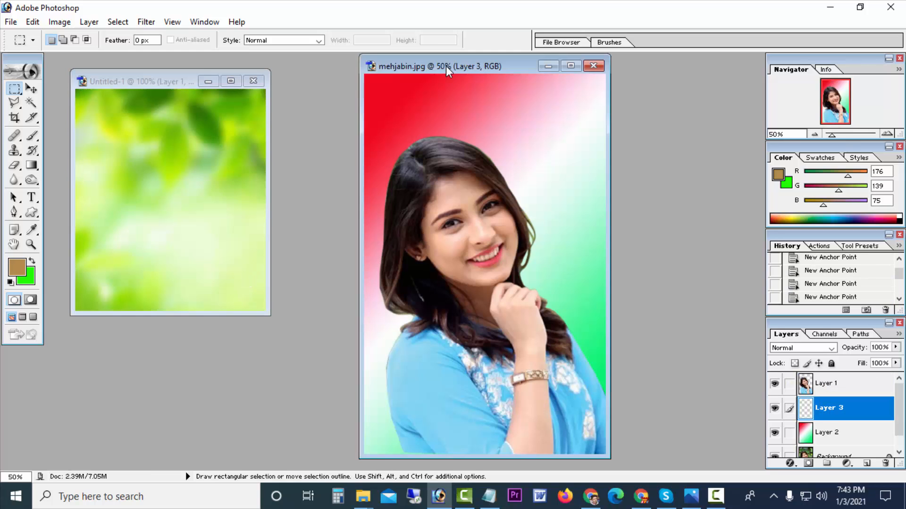
mouse_move(440, 66)
mouse_down()
mouse_move(411, 66)
mouse_move(425, 60)
mouse_up()
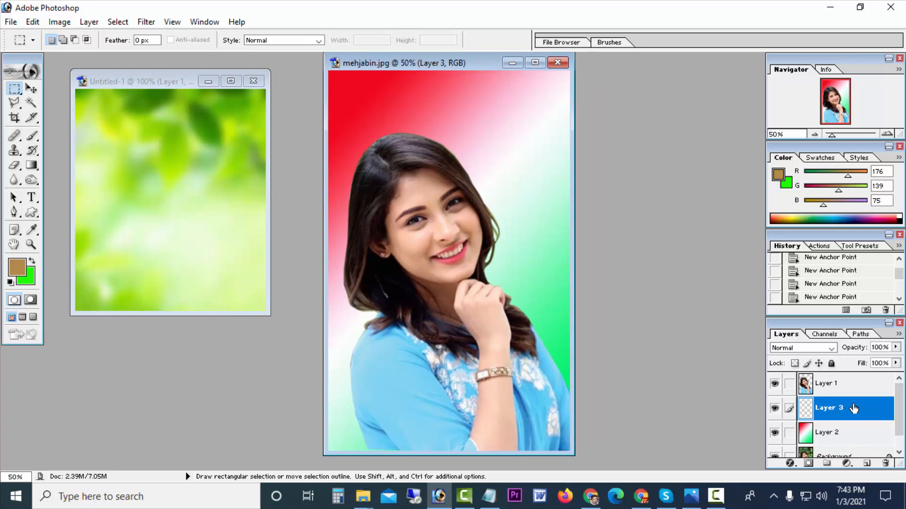
key(ctrl)
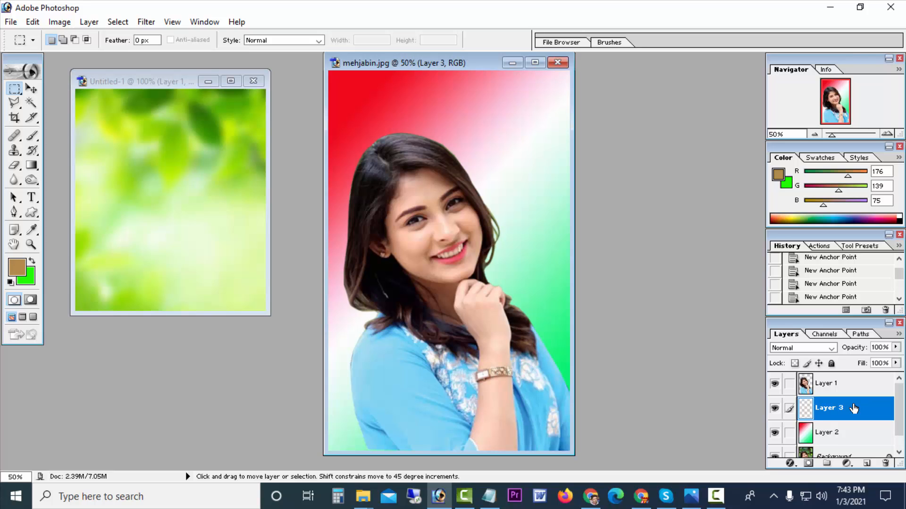
key(ctrl+v)
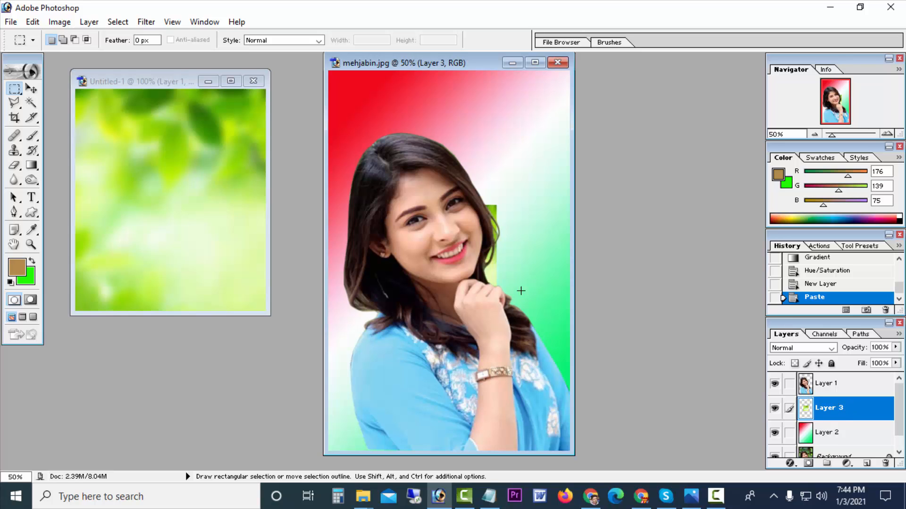
Scale the pasted leaf backdrop to about 355.8% so it covers the whole canvas, and maximize the portrait's document window.
key(ctrl+t)
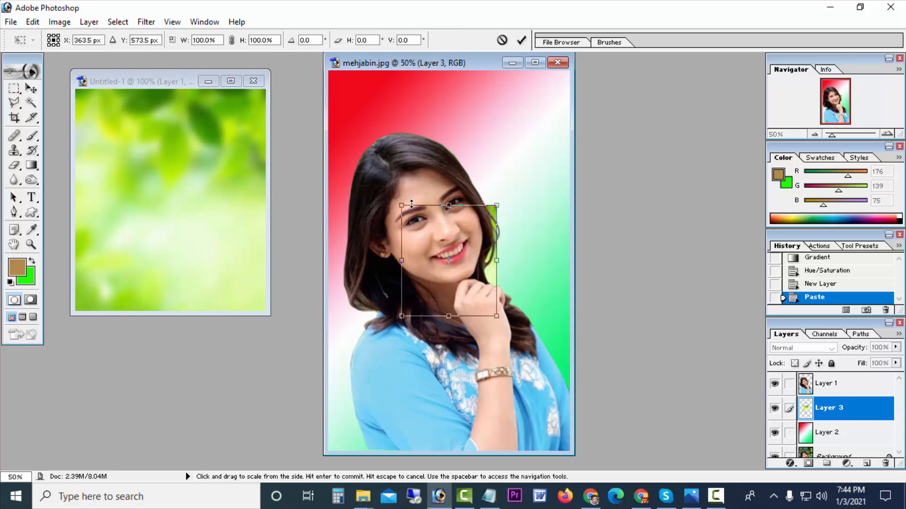
drag(401, 206, 275, 63)
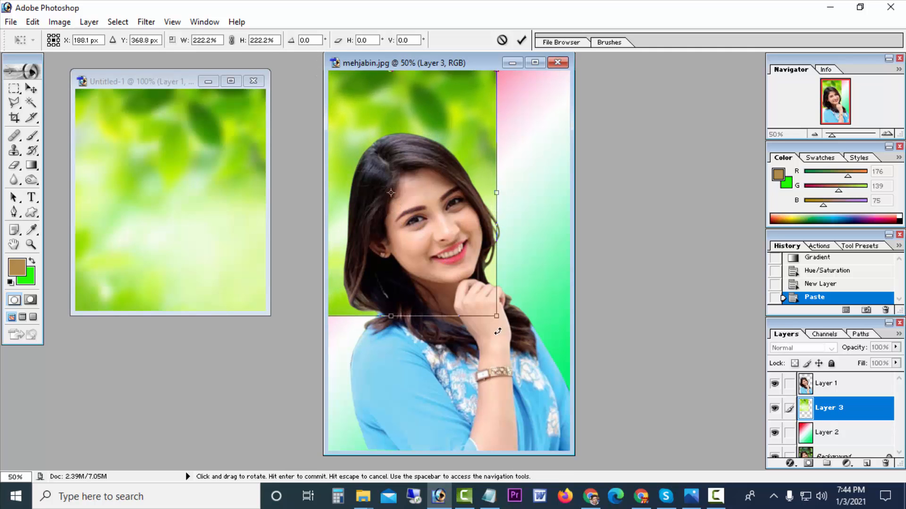
drag(496, 316, 622, 465)
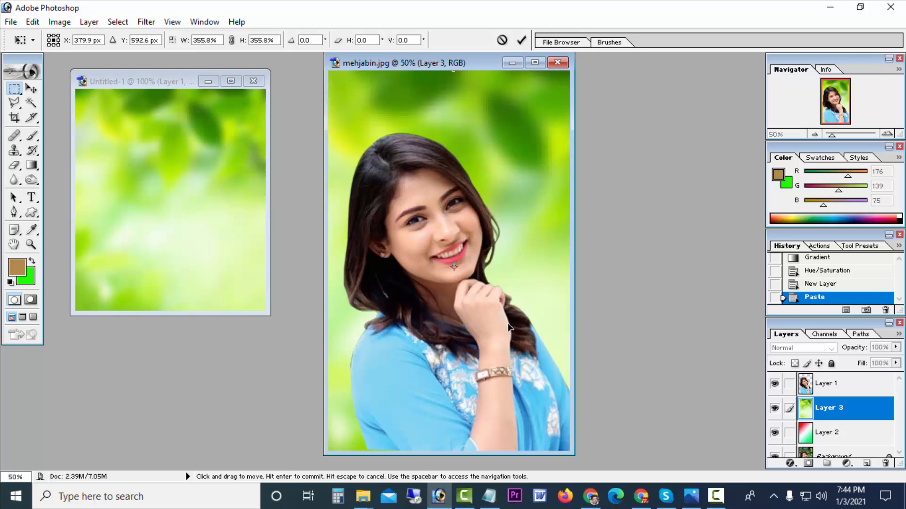
key(Return)
click(533, 63)
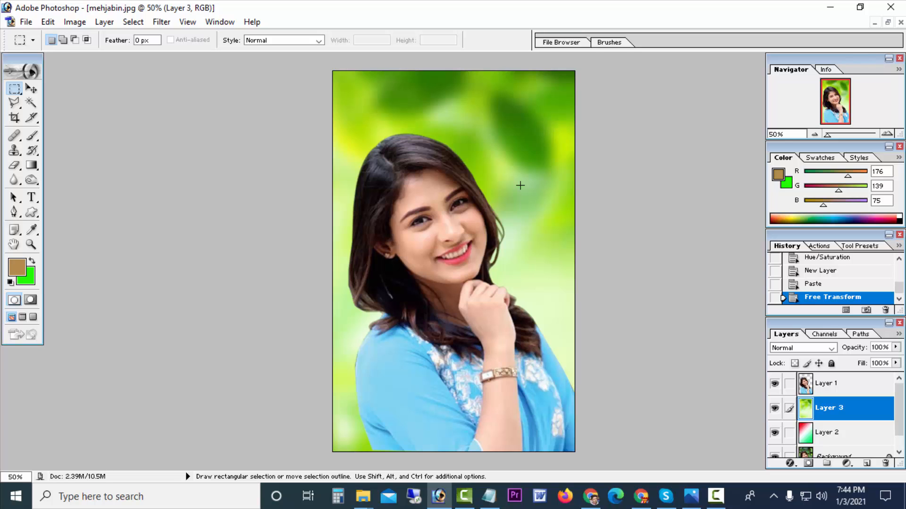
Try shifting the leaf backdrop to blue with a Hue/Saturation hue of +114, and undo the adjustment.
click(73, 22)
mouse_move(122, 59)
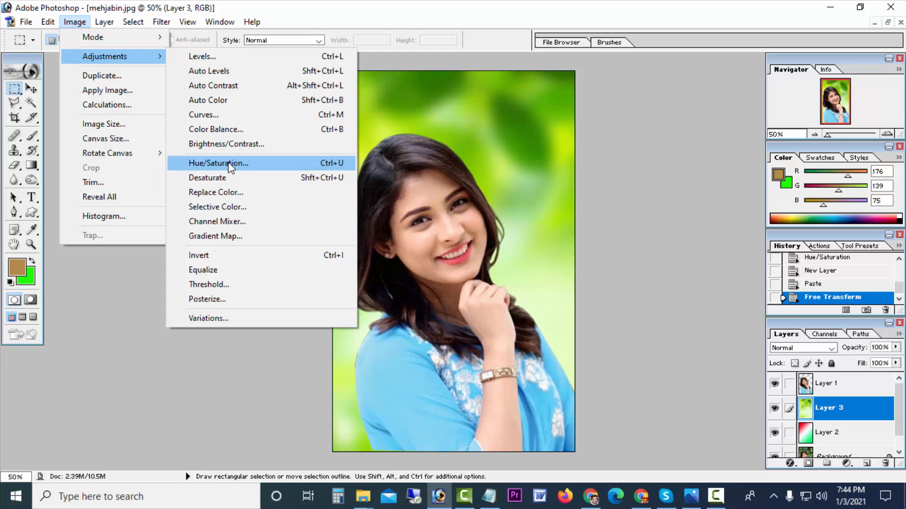
click(245, 164)
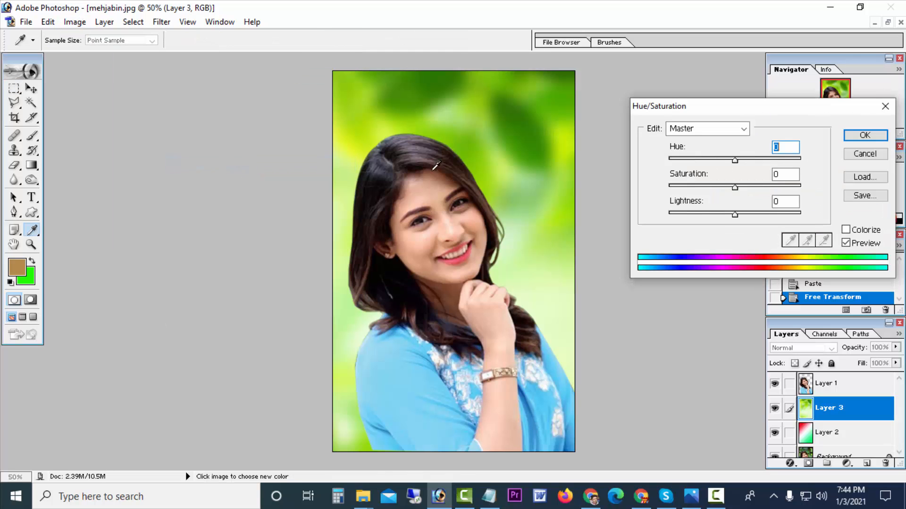
drag(747, 114, 719, 248)
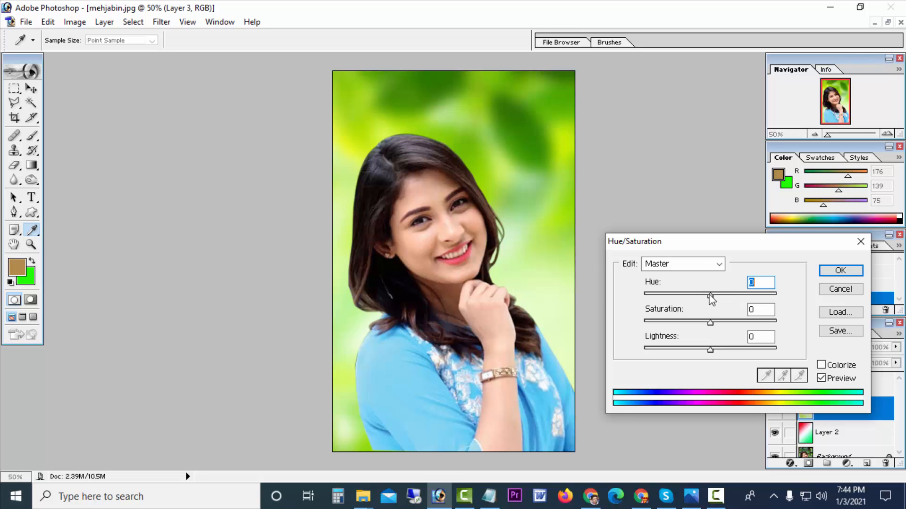
drag(711, 298, 758, 296)
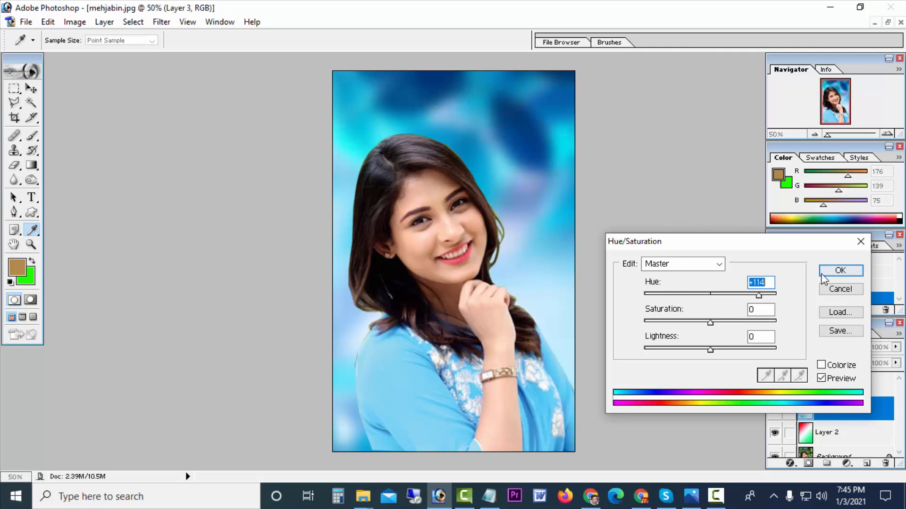
click(839, 272)
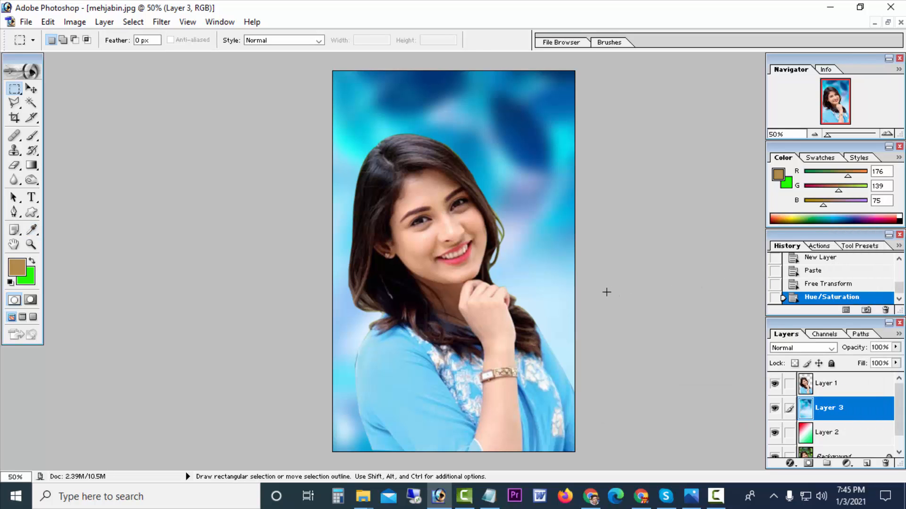
key(ctrl+z)
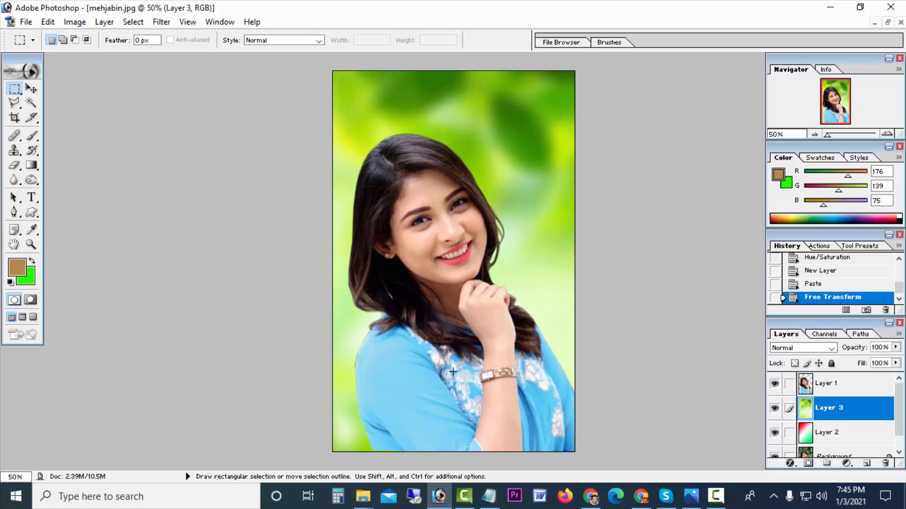
drag(391, 385, 448, 417)
click(466, 388)
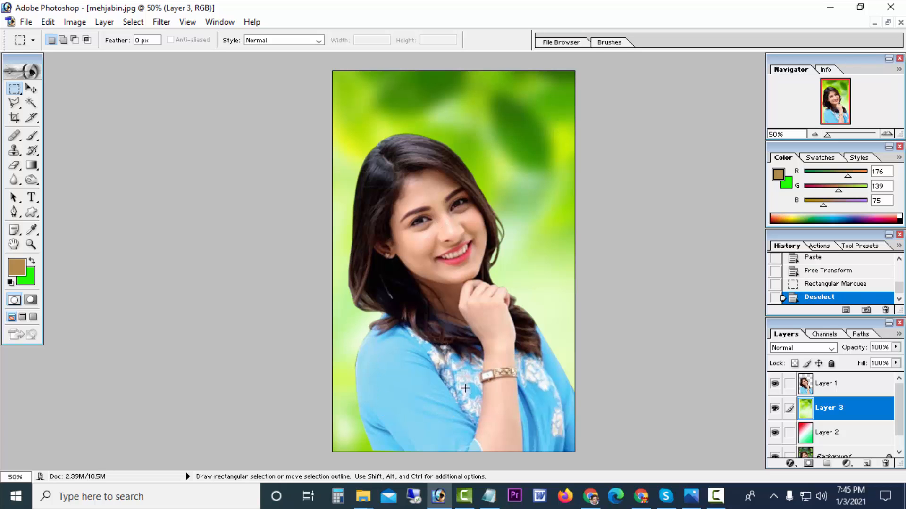
On Layer 1, trace a closed Pen path around the small blue dress patch between the hair strands above the shoulder.
click(846, 383)
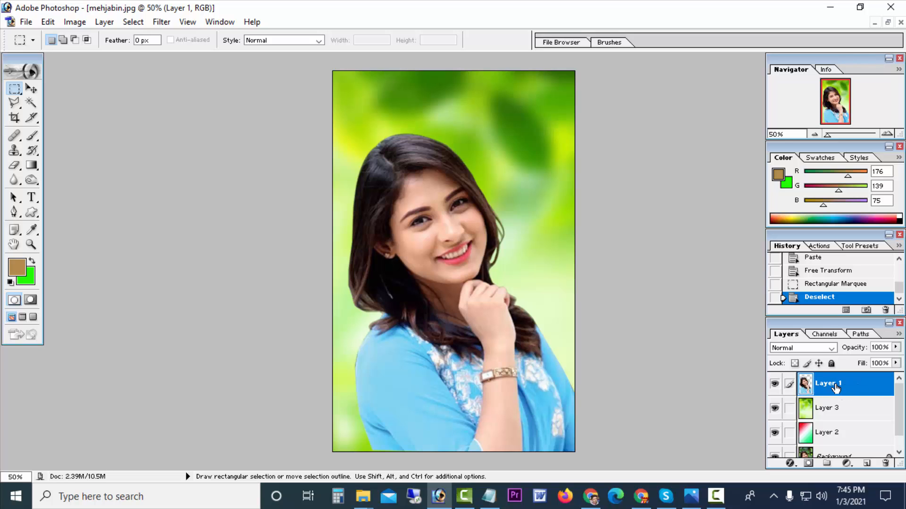
click(13, 215)
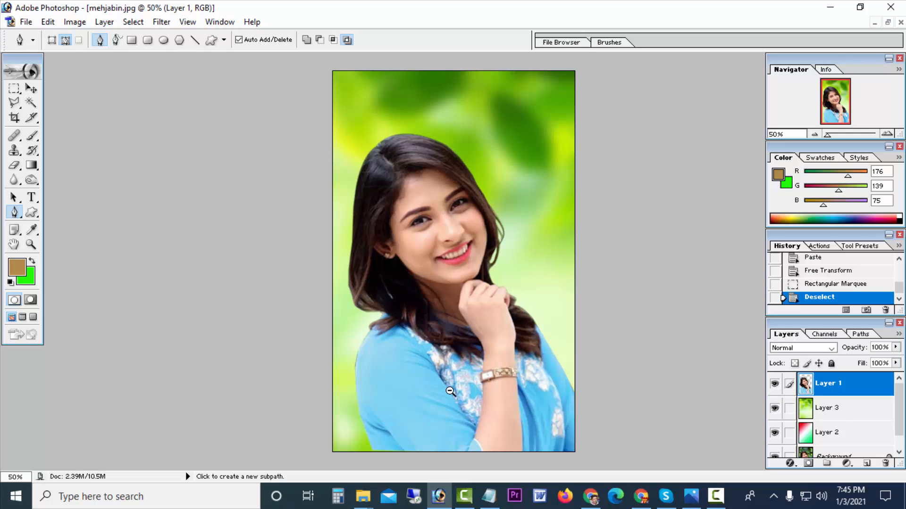
ctrl+click(360, 362)
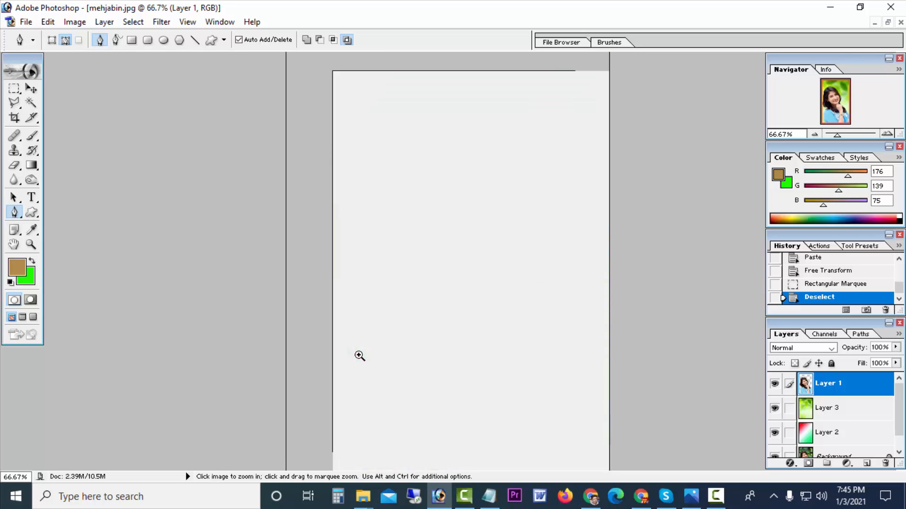
ctrl+click(373, 351)
ctrl+click(404, 334)
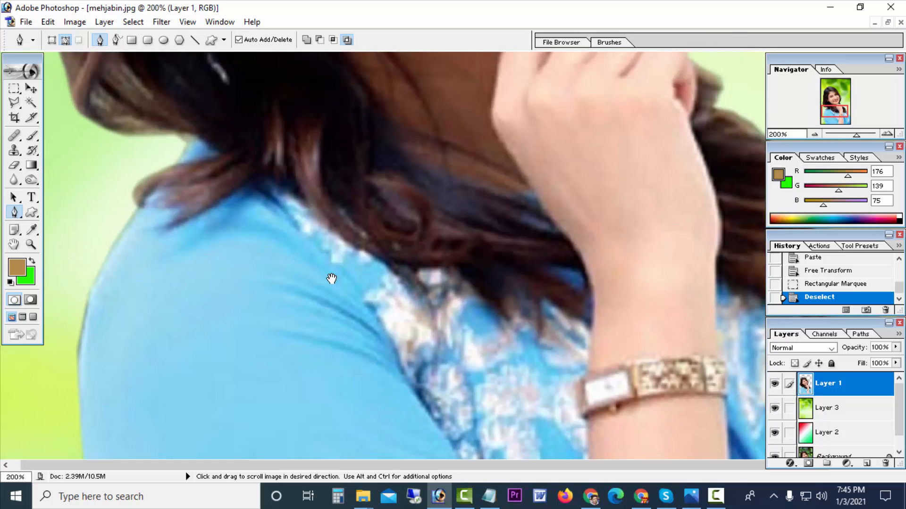
click(185, 136)
click(205, 139)
click(218, 148)
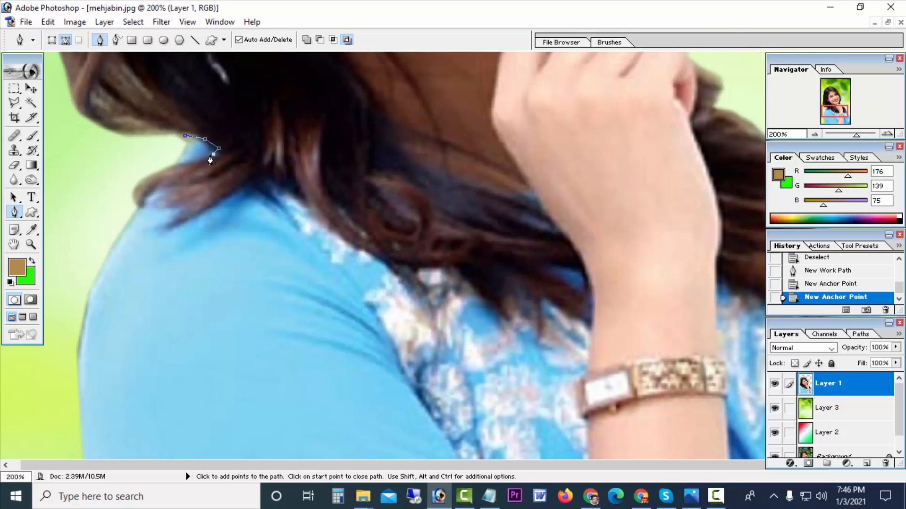
click(203, 157)
click(190, 159)
click(179, 161)
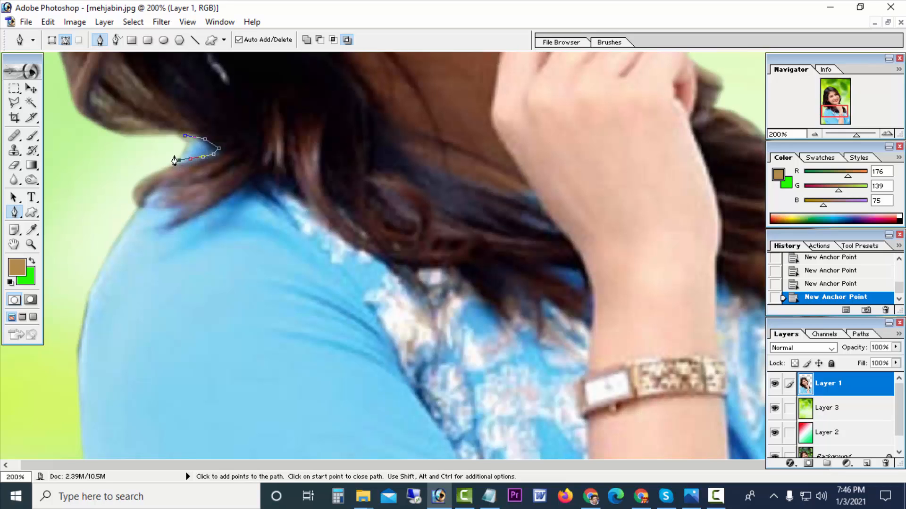
click(184, 137)
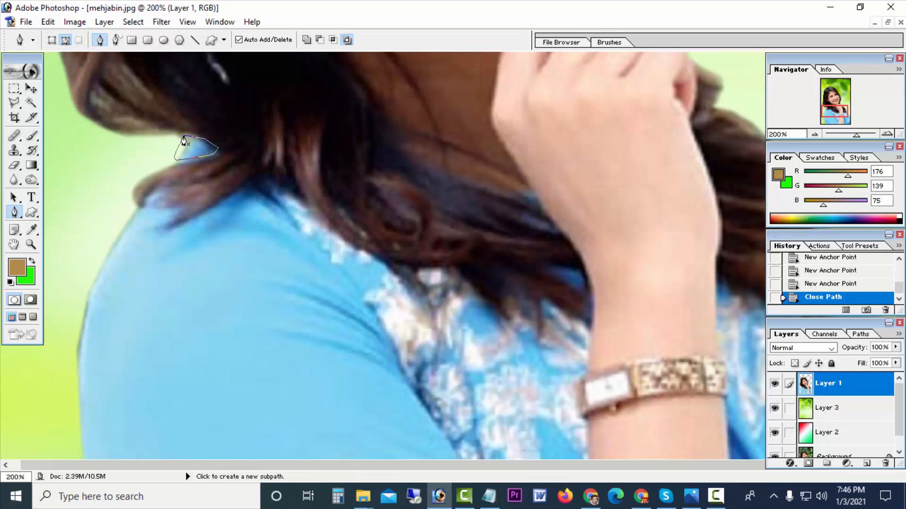
Start a new subpath at the shoulder and trace the dress boundary around the loose hair tips out to the sleeve's outer edge.
click(250, 180)
click(241, 188)
click(231, 194)
click(223, 200)
click(213, 208)
click(203, 211)
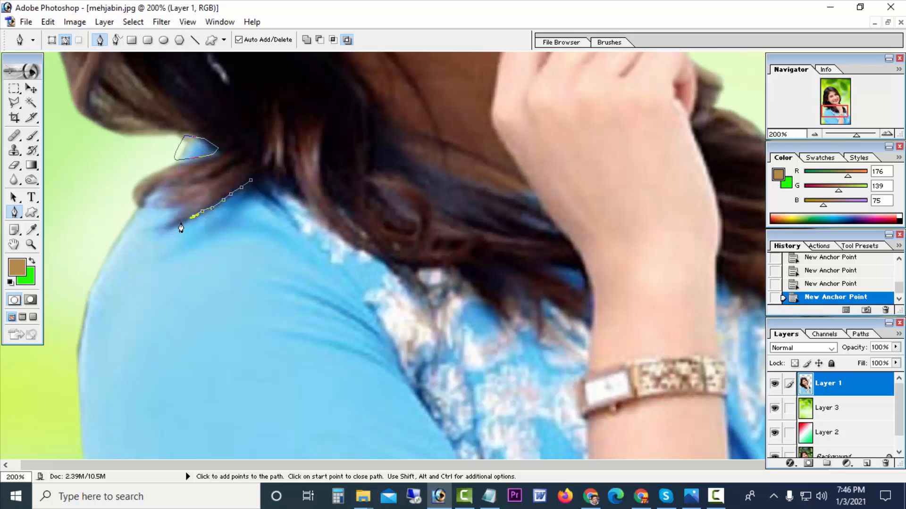
click(181, 223)
click(169, 227)
click(154, 226)
click(170, 218)
click(187, 207)
click(164, 208)
click(150, 205)
click(167, 197)
click(169, 192)
click(156, 191)
click(151, 196)
click(149, 200)
click(144, 206)
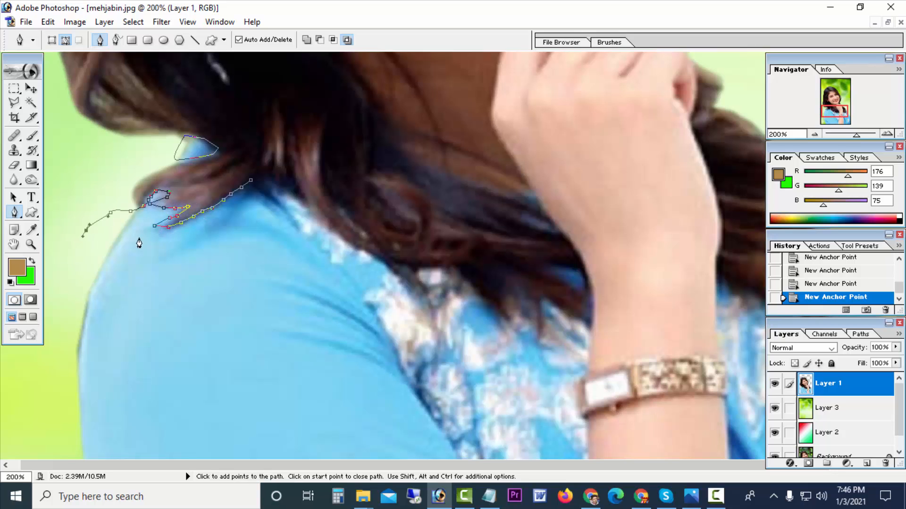
Continue the path loosely around the outside of the sleeve and below the canvas edge to the raised arm's elbow.
scroll(140, 244, down, 2)
click(299, 390)
scroll(330, 403, down, 1)
click(350, 447)
click(366, 459)
click(431, 456)
click(463, 462)
click(483, 455)
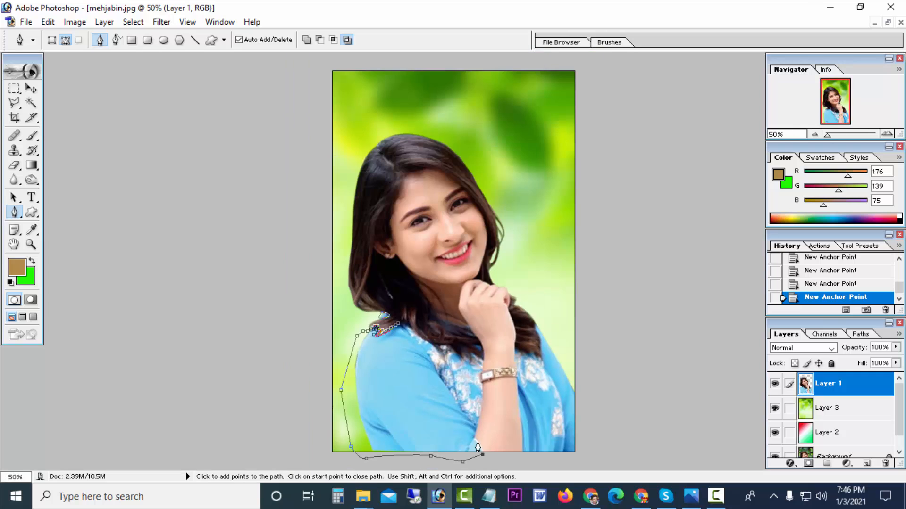
Trace the path from the elbow up the inner edge of the forearm, past the watch face to the hair.
ctrl+click(480, 419)
ctrl+click(480, 418)
ctrl+click(482, 418)
click(492, 414)
click(514, 331)
click(525, 285)
click(528, 222)
click(524, 192)
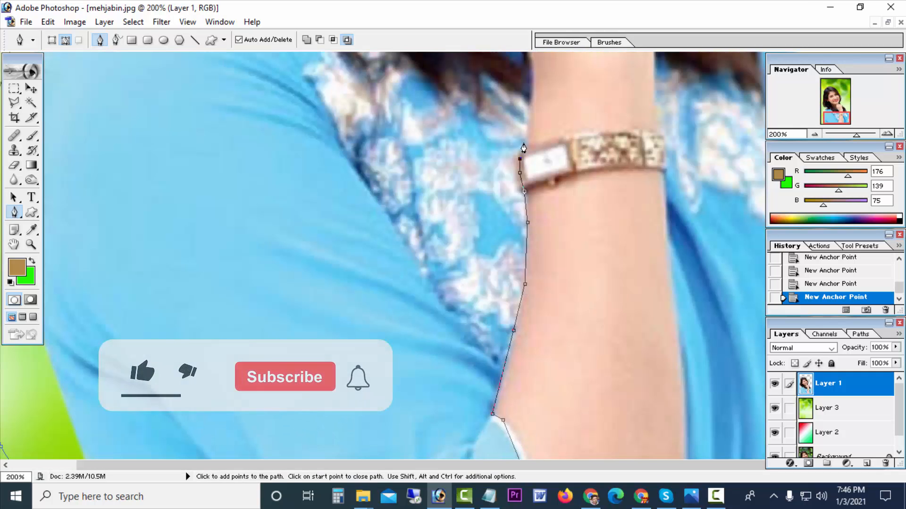
click(525, 142)
Extend the path around the ragged hair ends and small gaps over the embroidered neckline.
drag(524, 133, 524, 222)
click(527, 196)
click(523, 183)
click(500, 169)
click(487, 164)
click(484, 175)
click(477, 193)
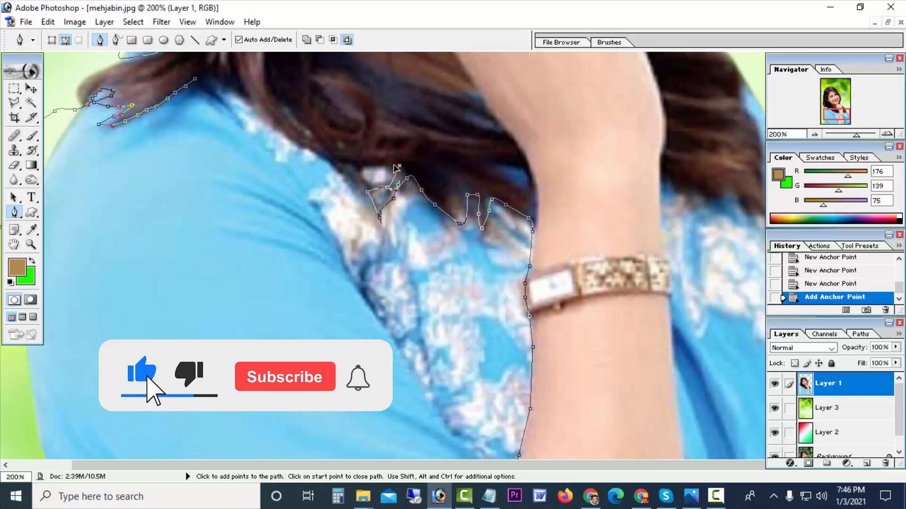
click(371, 168)
click(358, 168)
mouse_move(396, 168)
mouse_down()
mouse_move(388, 165)
mouse_move(392, 178)
mouse_up()
click(363, 176)
click(374, 189)
click(358, 193)
Follow the hair edge back to the shoulder to close the path, and outline the small blue patch in the hair beside the wrist.
click(340, 173)
click(321, 156)
click(250, 107)
click(228, 90)
click(210, 82)
click(230, 102)
click(206, 94)
click(195, 79)
click(487, 176)
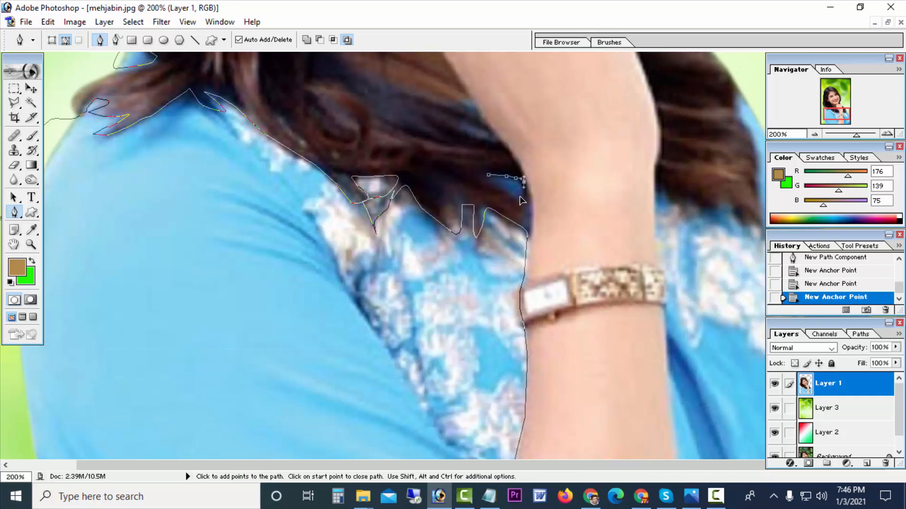
Start another subpath where the hair meets the wrist and trace down the far edge of the forearm past the watch strap.
ctrl+alt+click(585, 202)
click(570, 266)
click(571, 296)
click(574, 309)
click(574, 323)
click(574, 339)
click(579, 404)
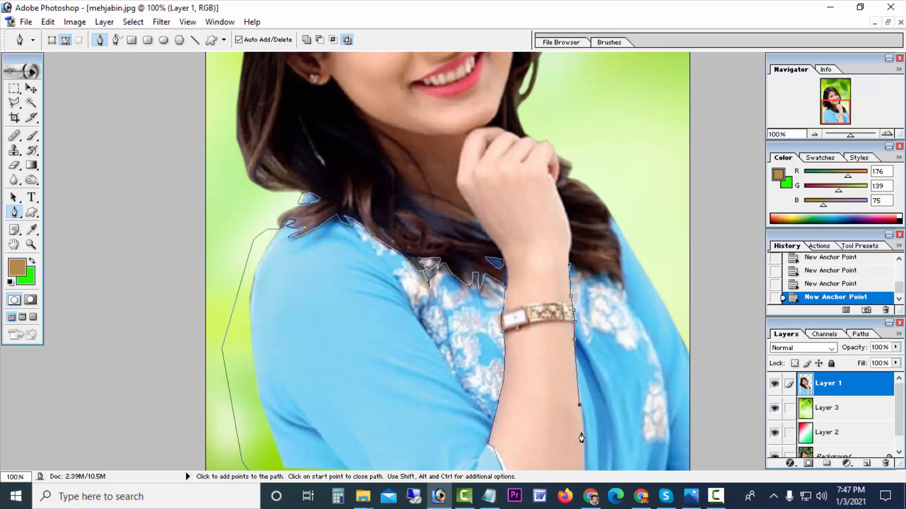
click(583, 434)
click(584, 457)
Loop the subpath outside the canvas around the far side of the dress and back up beside the hair.
key(ctrl+minus)
key(ctrl+minus)
click(524, 457)
drag(642, 409, 616, 345)
drag(599, 335, 577, 319)
click(547, 297)
ctrl+click(546, 299)
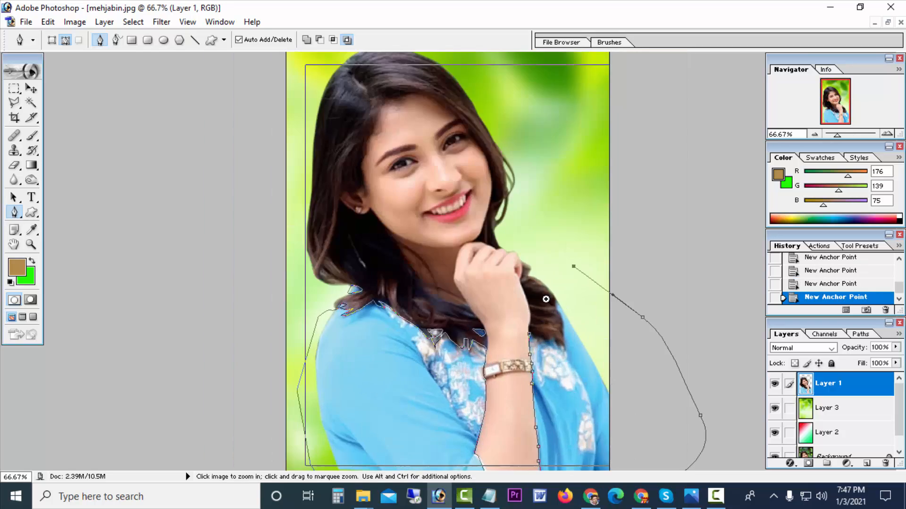
ctrl+click(545, 299)
Trace the hair edge over the far shoulder and close the subpath at its starting point on the wrist.
click(734, 222)
click(735, 247)
click(748, 269)
click(757, 315)
drag(755, 313, 738, 303)
alt+click(754, 307)
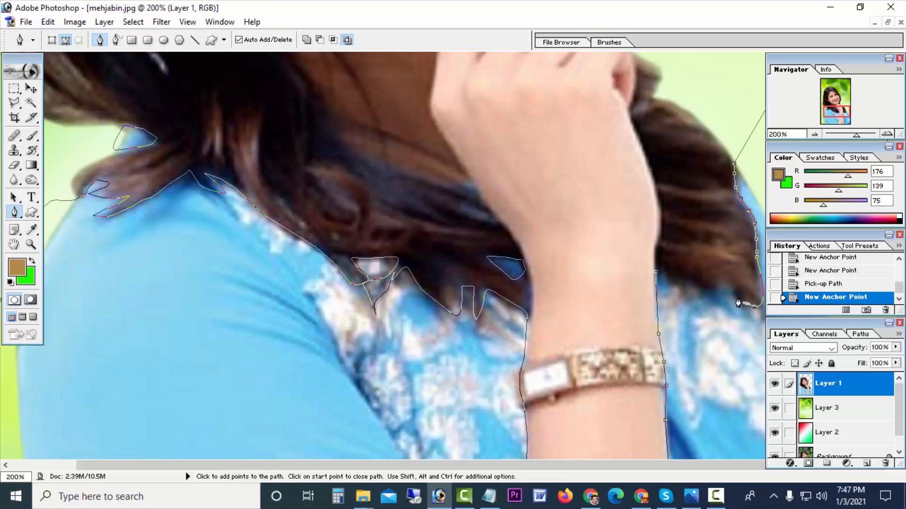
click(733, 279)
click(721, 290)
click(694, 287)
click(656, 272)
Convert the dress paths into a new anti-aliased selection with a feather radius of 1 pixel.
ctrl+alt+click(609, 289)
ctrl+alt+click(609, 289)
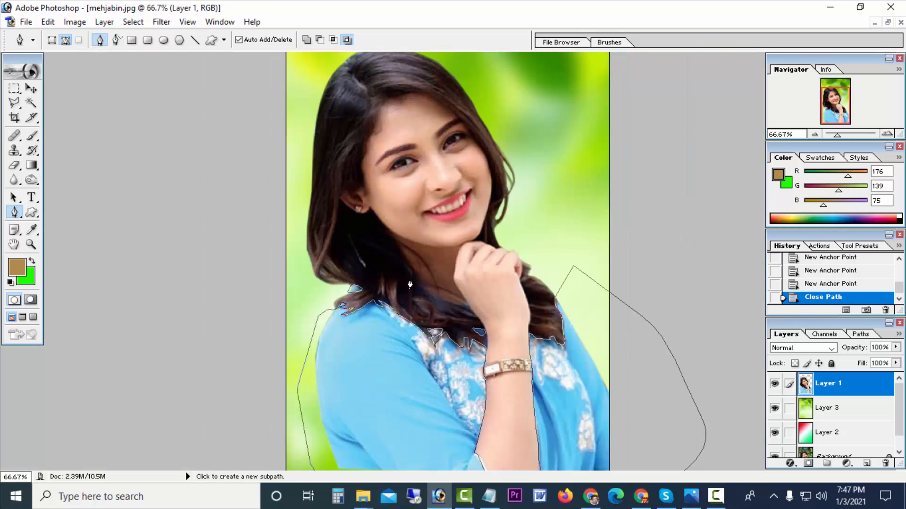
right_click(413, 389)
click(465, 302)
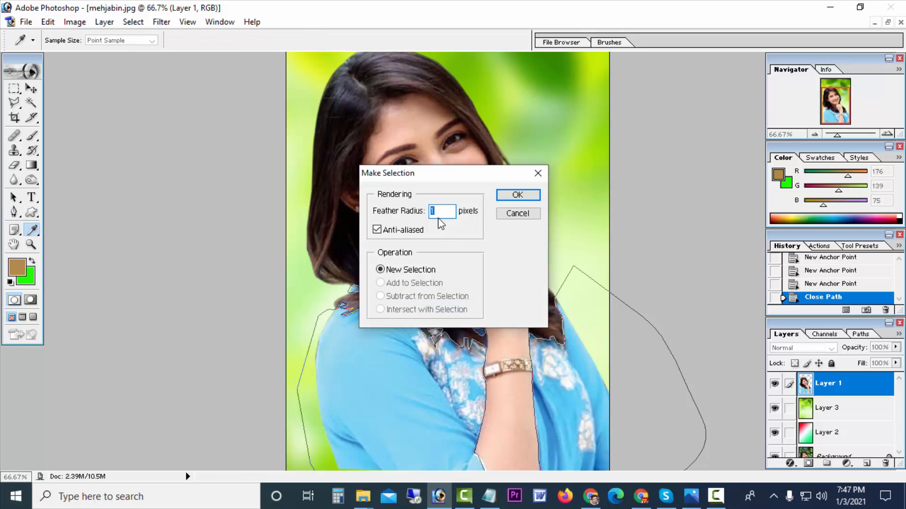
click(518, 195)
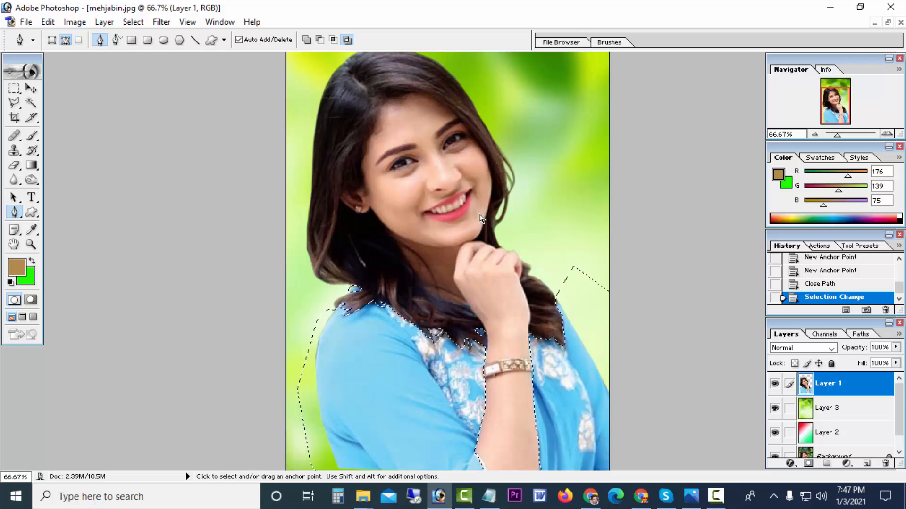
Darken the selected dress with Curves by moving a midpoint of the RGB curve to input 165, output 70.
click(74, 21)
mouse_move(105, 56)
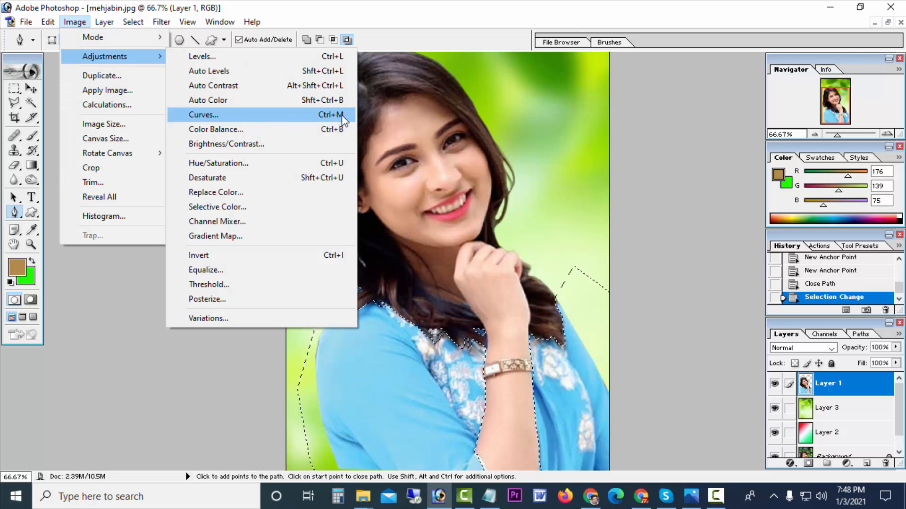
click(304, 114)
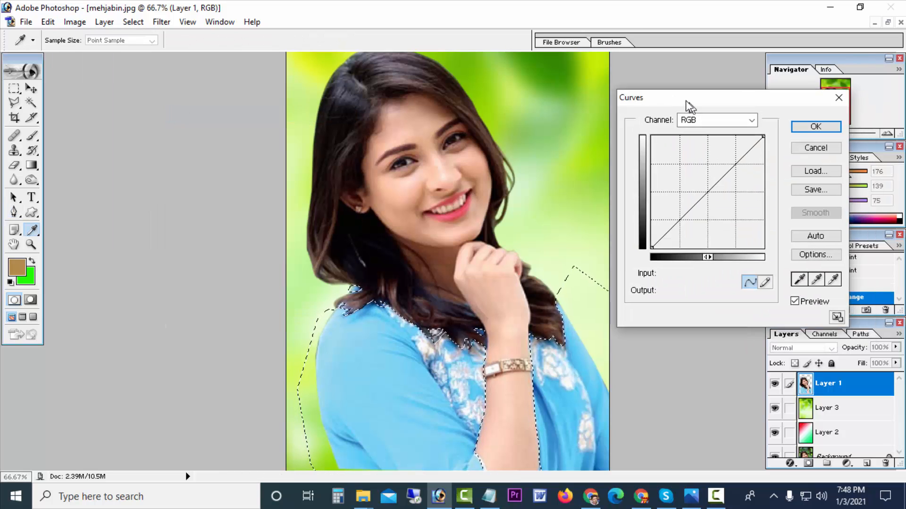
drag(687, 105, 681, 101)
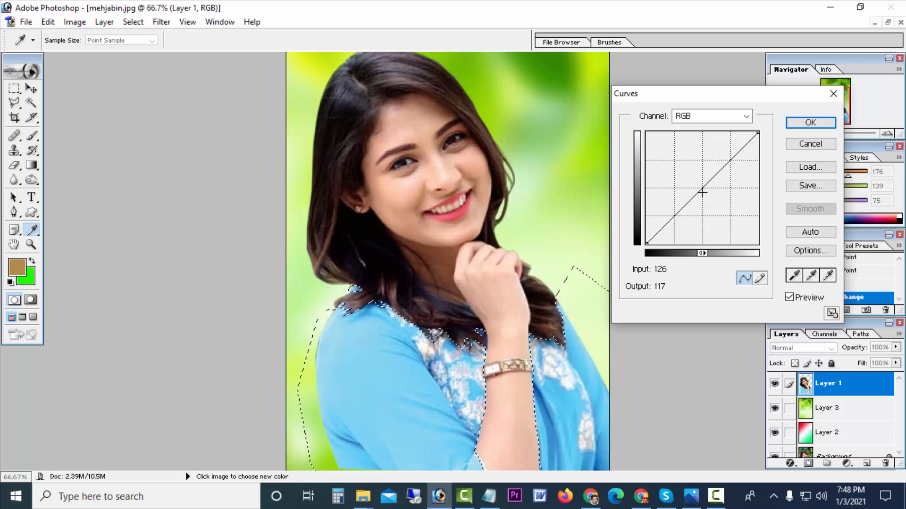
drag(702, 192, 709, 195)
drag(711, 197, 719, 213)
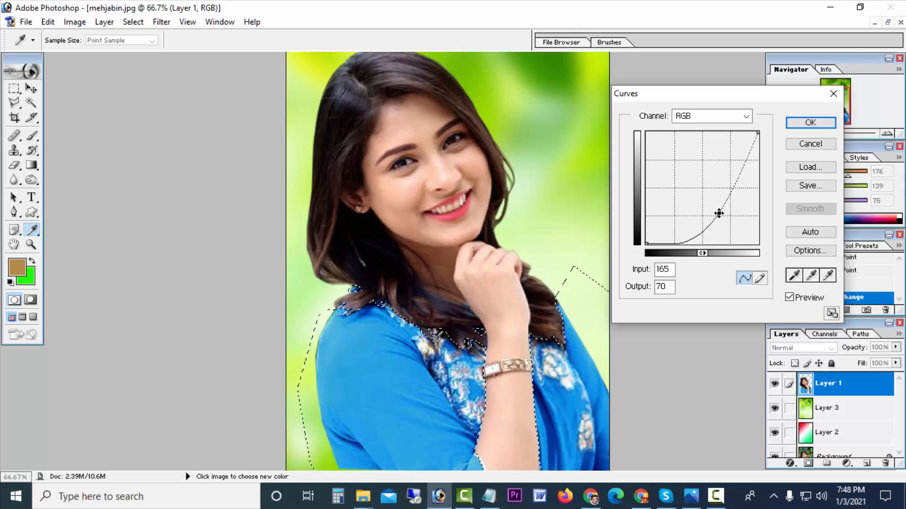
Adjust the Blue channel curve for a more vivid blue dress and apply the Curves adjustment.
click(706, 115)
click(698, 163)
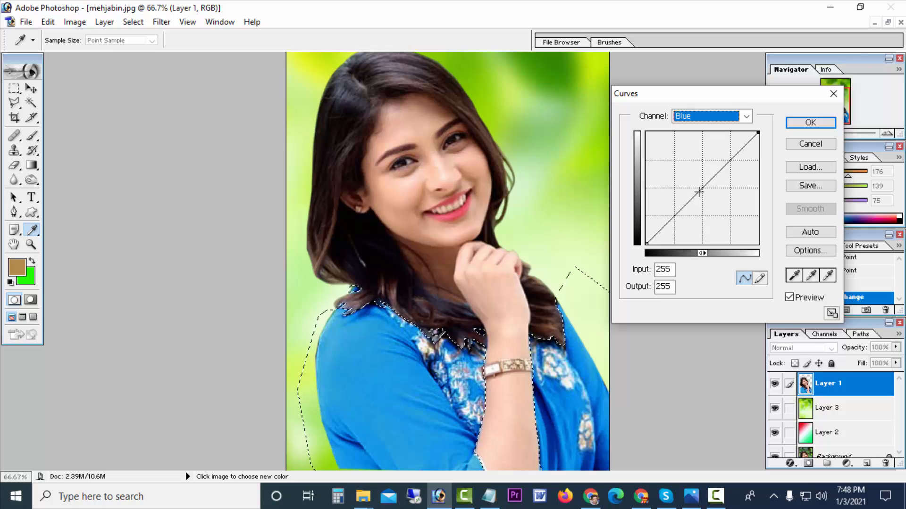
drag(699, 192, 722, 216)
click(707, 122)
click(698, 126)
click(810, 122)
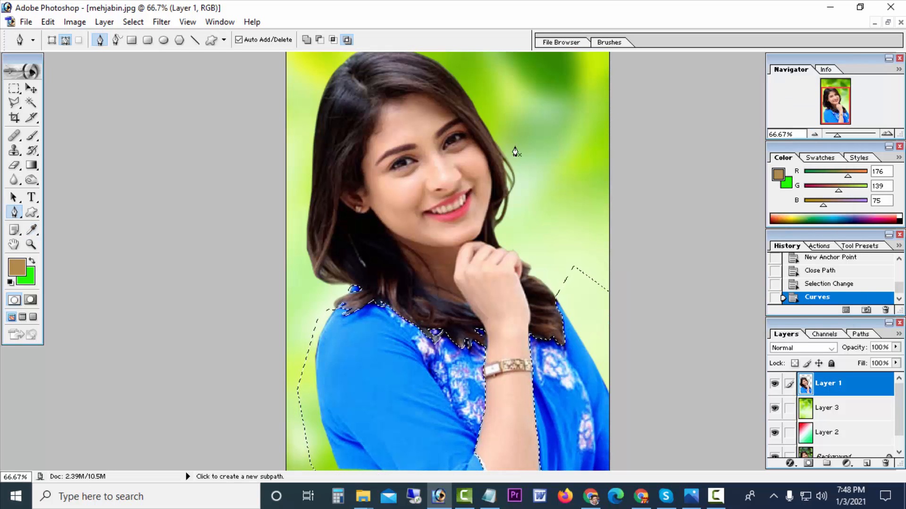
Shift the selected dress's hue to +12 with Hue/Saturation.
click(14, 90)
key(ctrl+minus)
key(ctrl+minus)
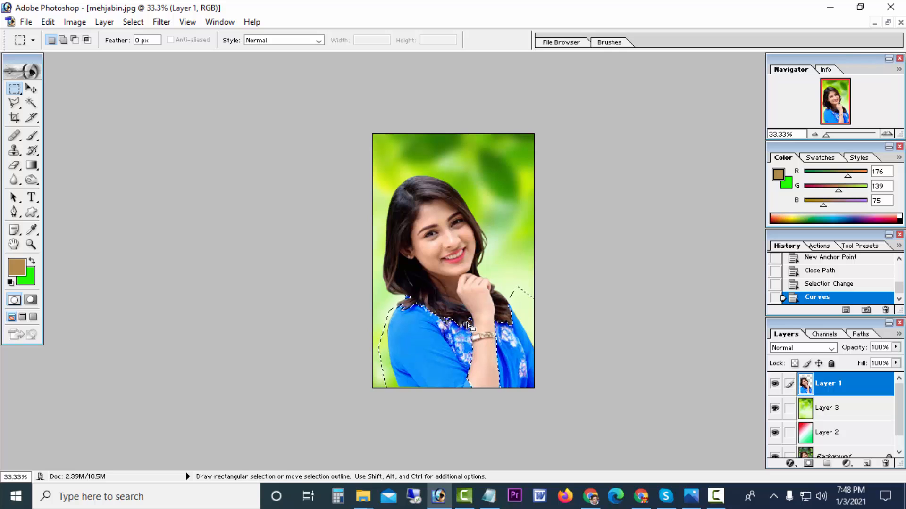
click(75, 22)
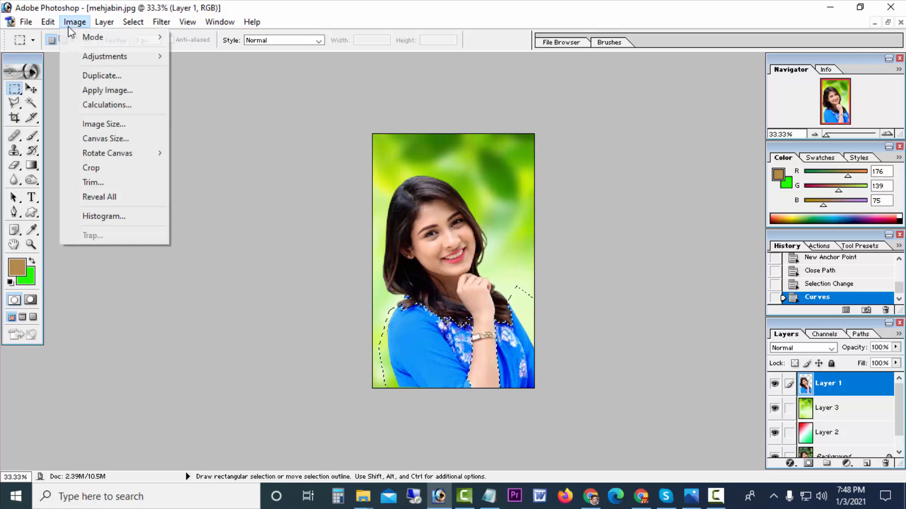
mouse_move(87, 57)
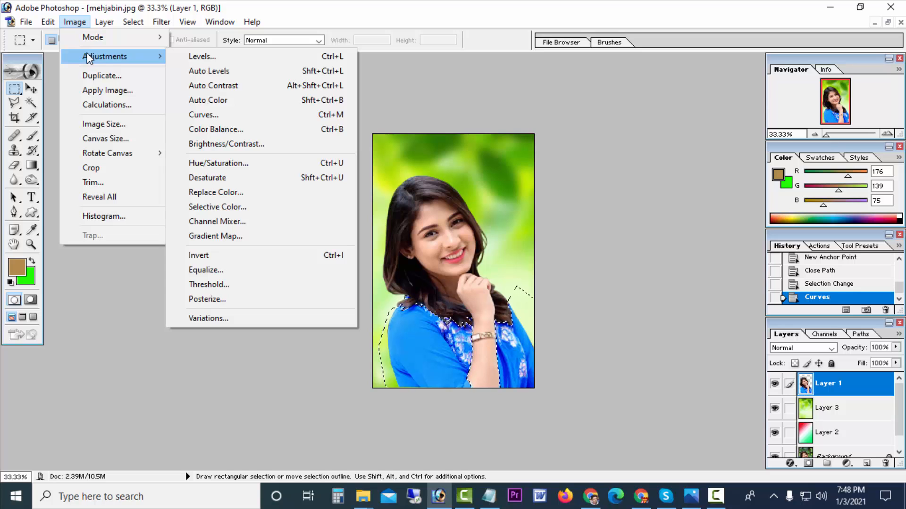
click(279, 163)
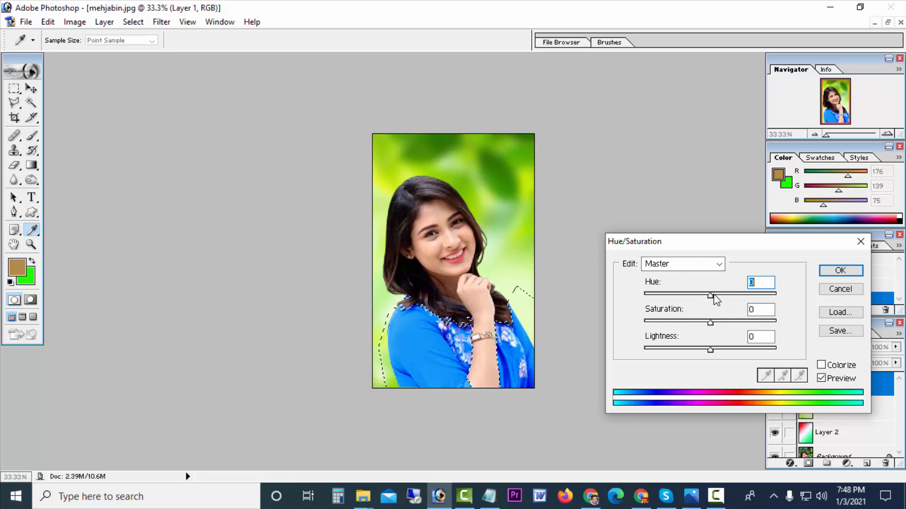
mouse_move(711, 296)
mouse_down()
mouse_move(764, 295)
mouse_move(663, 302)
mouse_move(719, 302)
mouse_up()
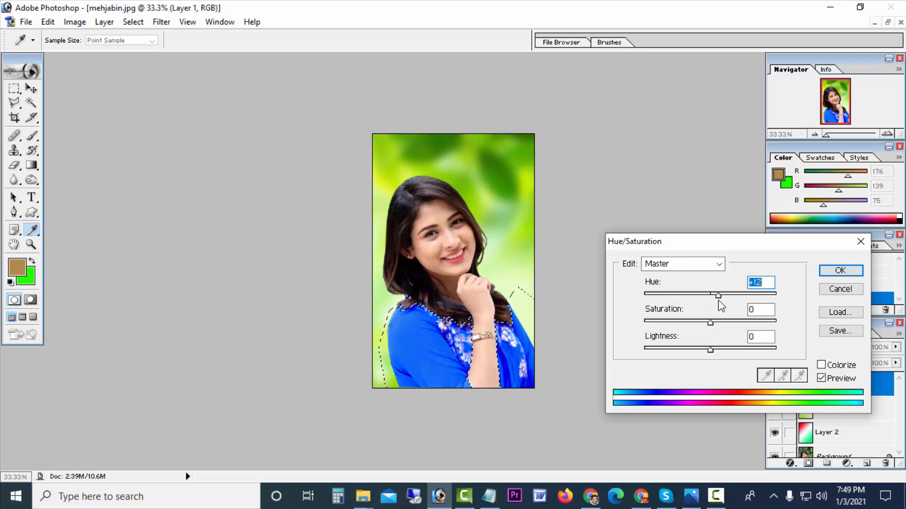